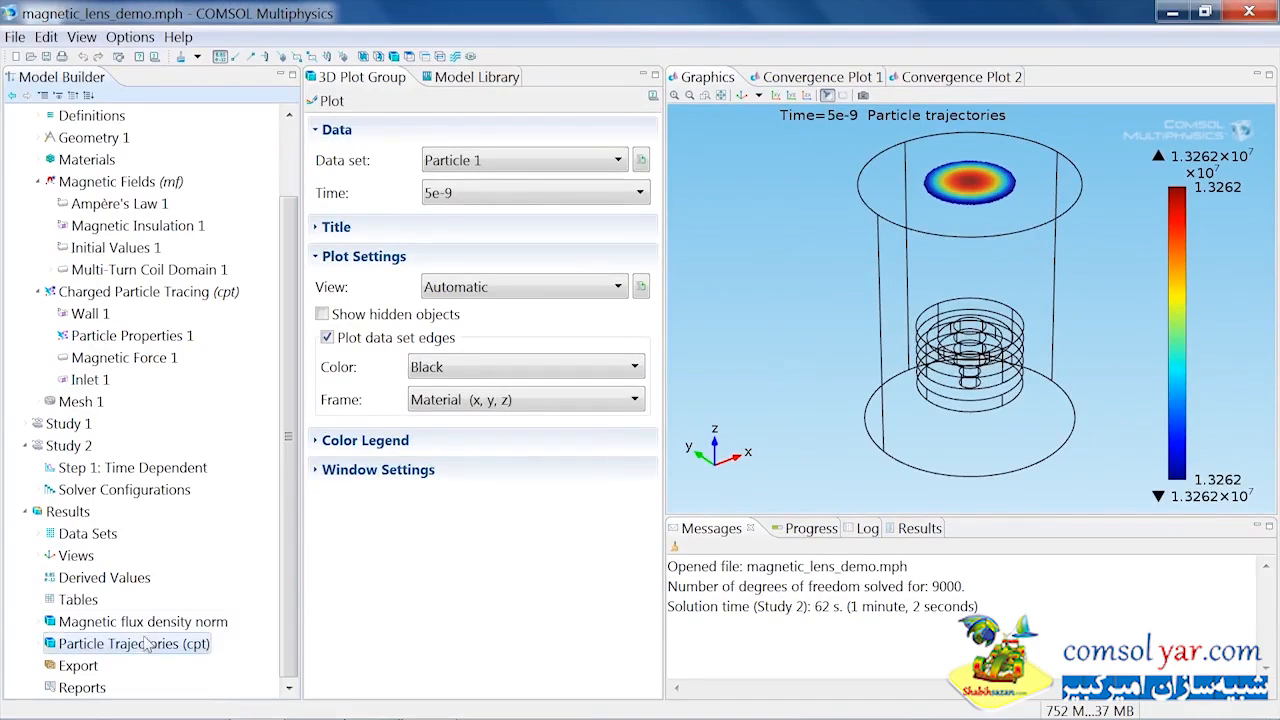
- Set the Particle Trajectories 1 plot's line style to Line and point style to None, and replot it
{"action": "left_click", "coordinate": [38, 643]}
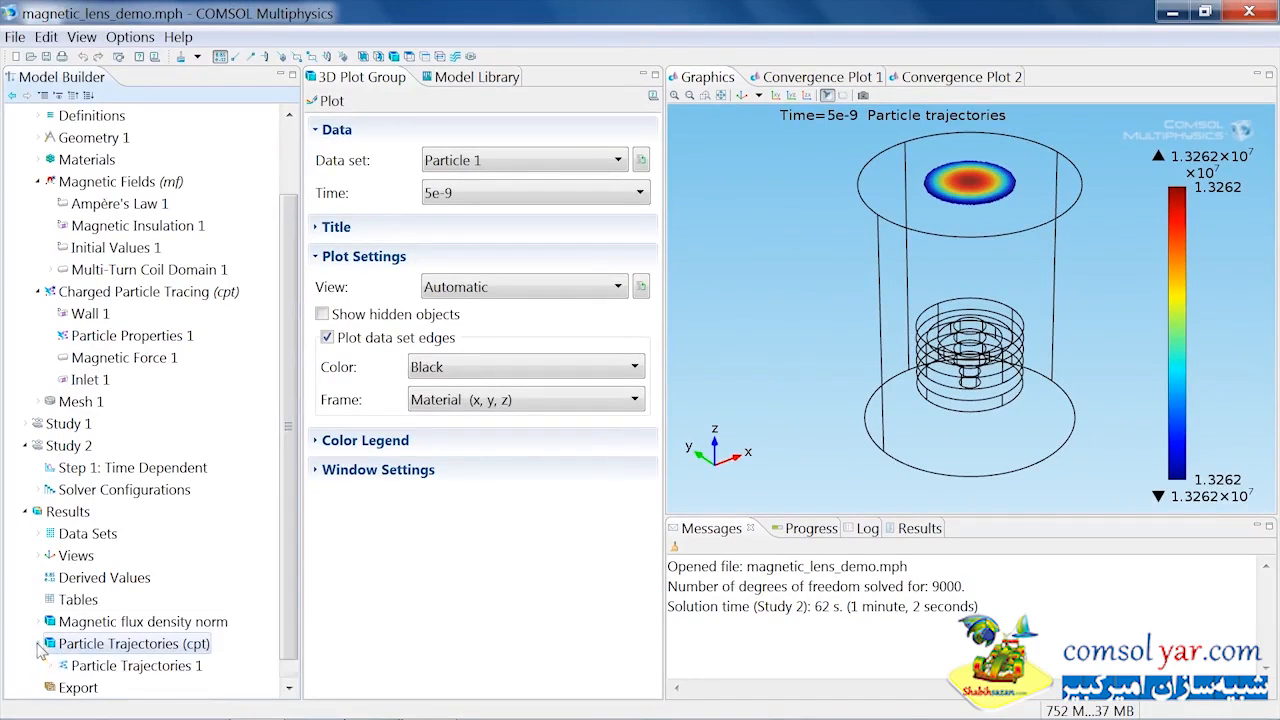
{"action": "left_click", "coordinate": [108, 666]}
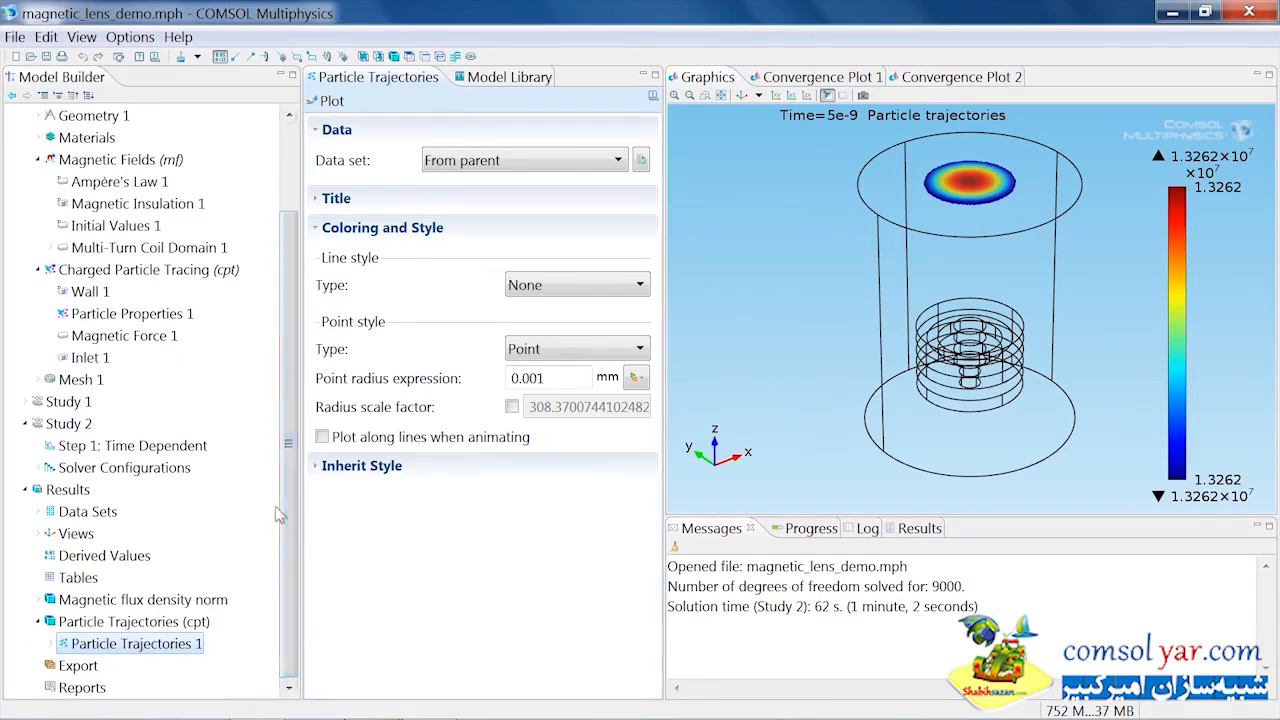
{"action": "left_click", "coordinate": [565, 300]}
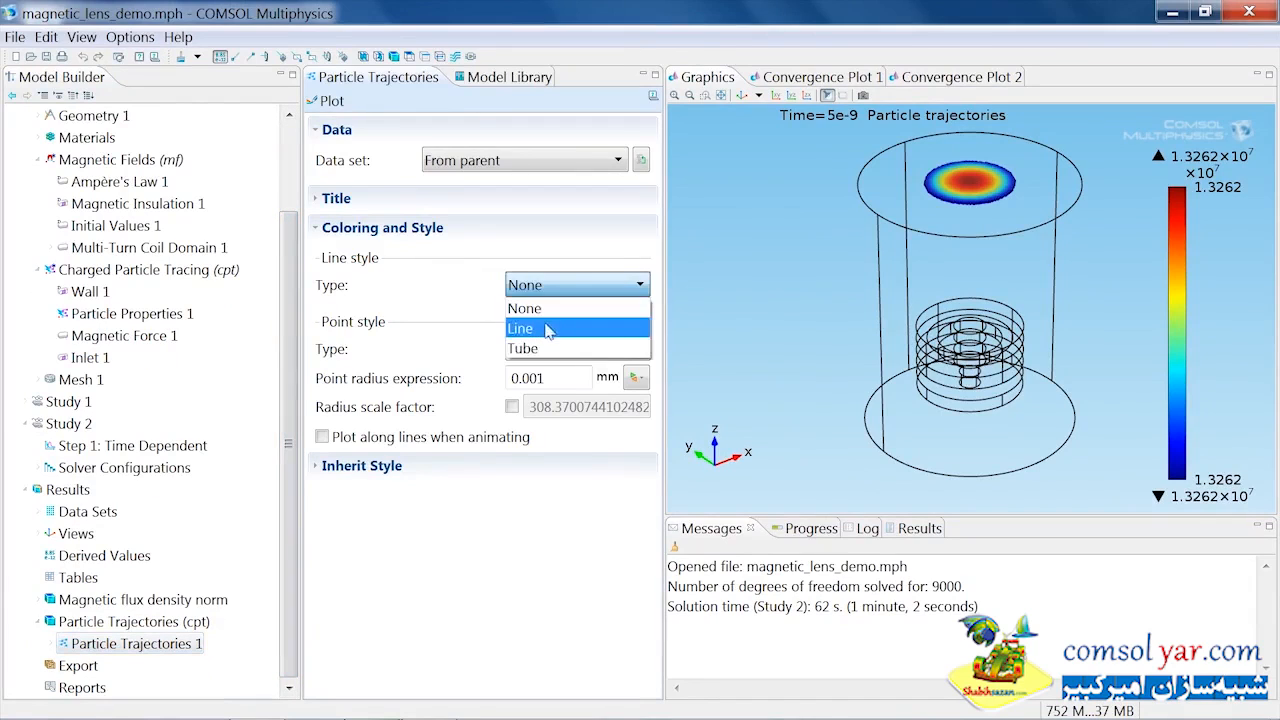
{"action": "left_click", "coordinate": [558, 330]}
{"action": "left_click", "coordinate": [566, 376]}
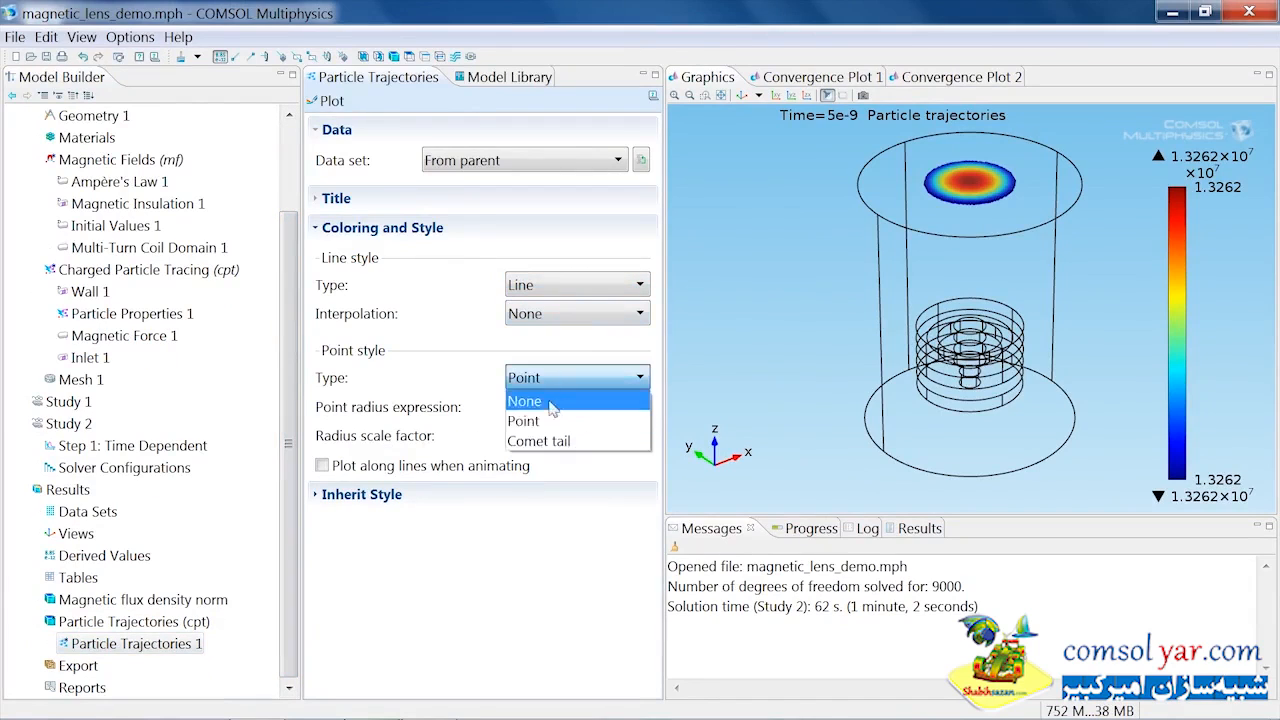
{"action": "left_click", "coordinate": [545, 400]}
{"action": "left_click", "coordinate": [333, 104]}
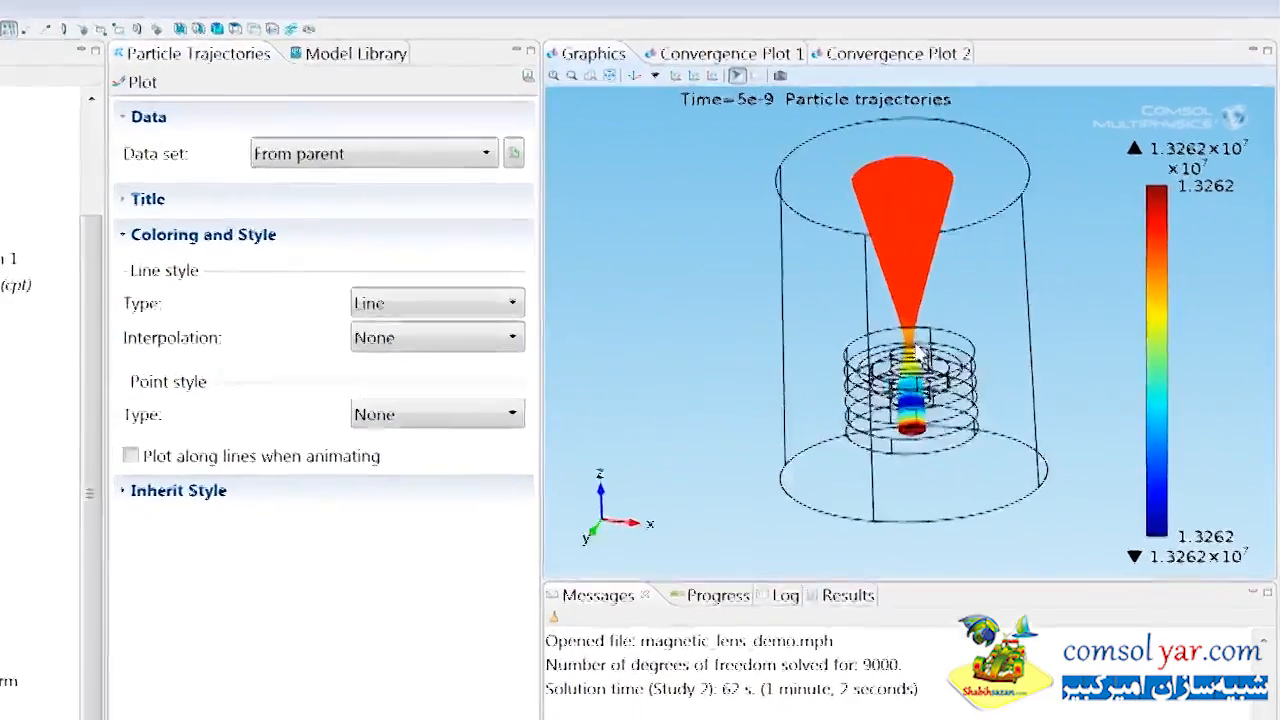
- Examine the electron trajectories through the coil from several angles, and return to the default 3D view
{"action": "left_click_drag", "start_coordinate": [916, 350], "coordinate": [821, 296]}
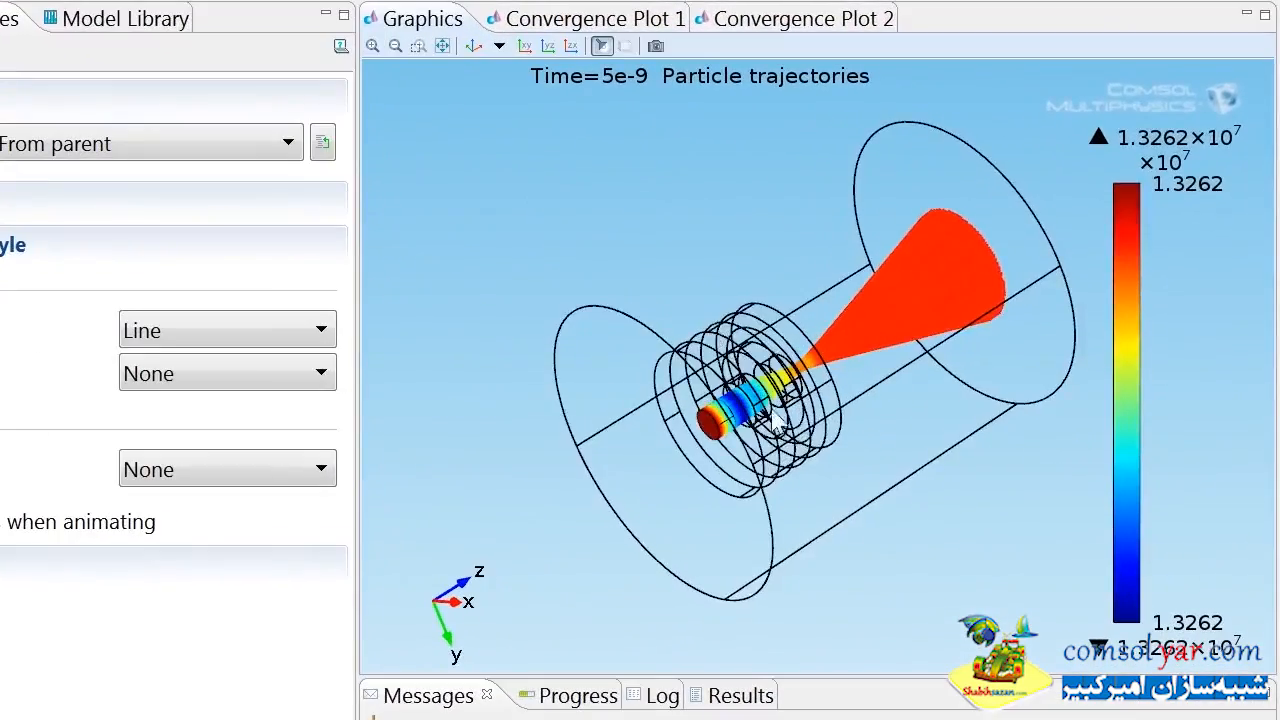
{"action": "middle_click_drag", "start_coordinate": [873, 365], "coordinate": [835, 211]}
{"action": "left_click_drag", "start_coordinate": [697, 396], "coordinate": [518, 422]}
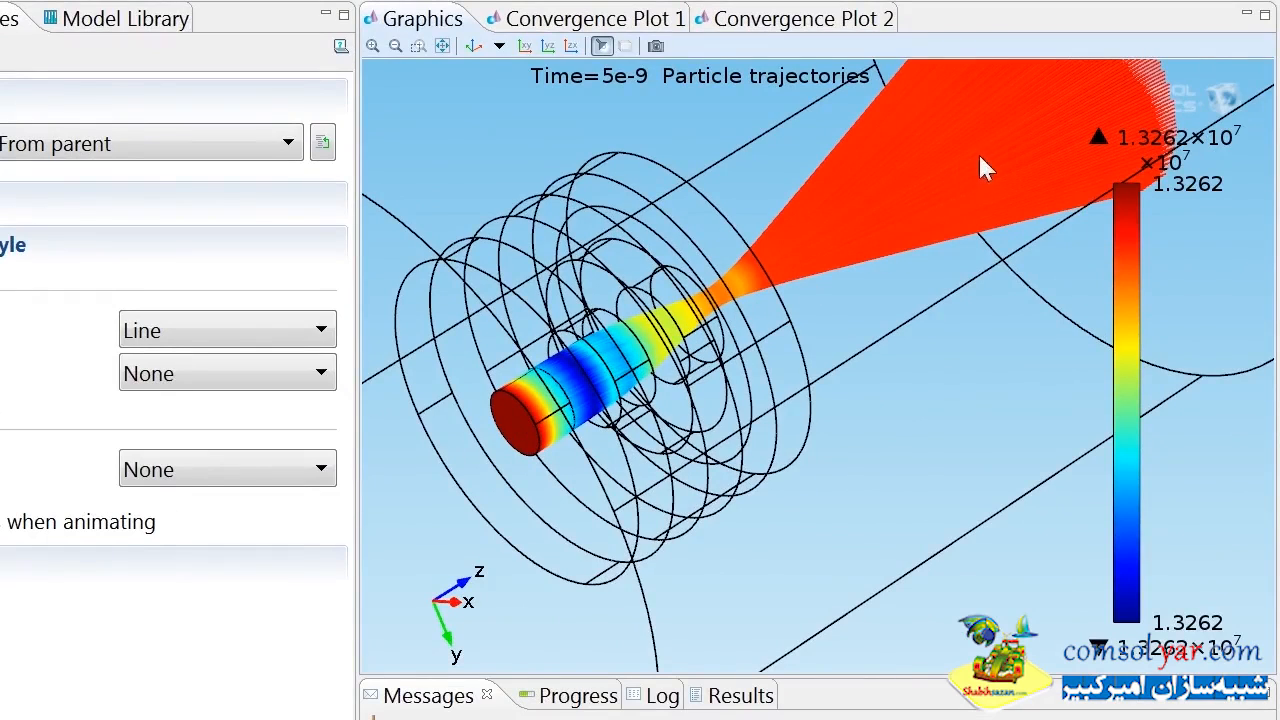
{"action": "middle_click_drag", "start_coordinate": [824, 236], "coordinate": [803, 325]}
{"action": "left_click_drag", "start_coordinate": [790, 290], "coordinate": [705, 256]}
{"action": "left_click", "coordinate": [472, 46]}
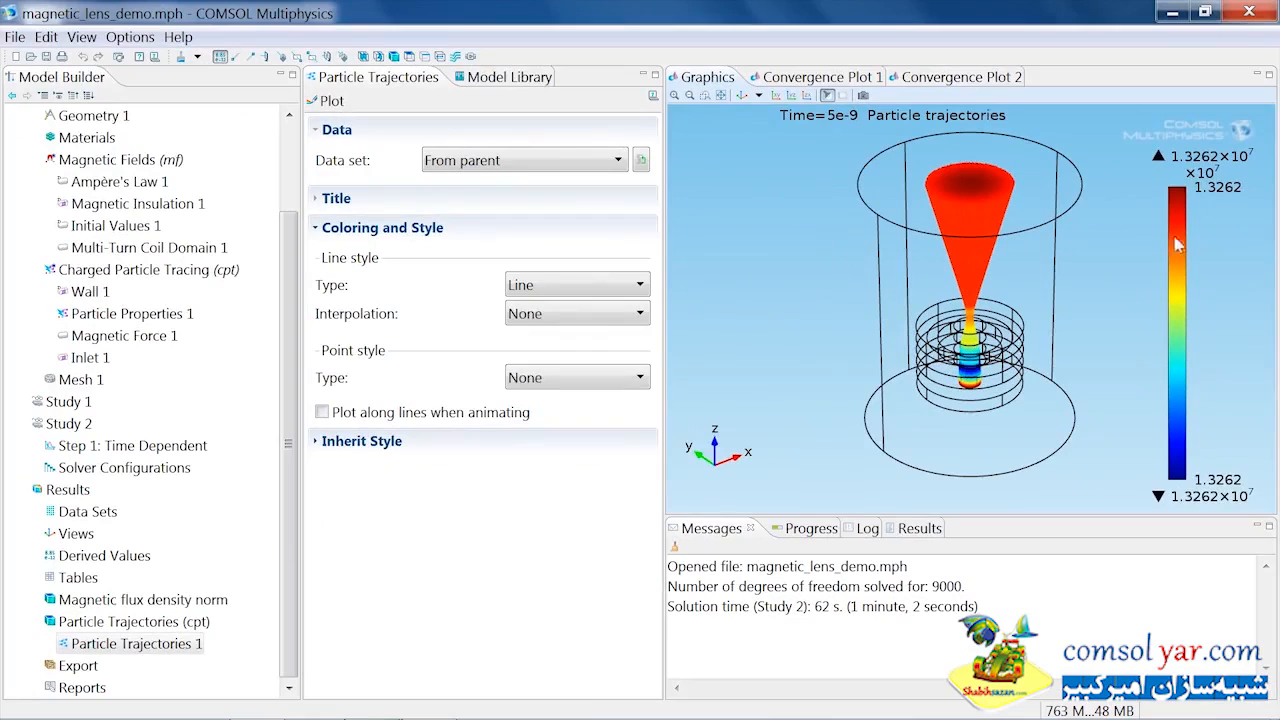
- Color the particle trajectories by the total force, x component (cpt.Ftx), replot, and inspect the coil region
{"action": "left_click", "coordinate": [52, 643]}
{"action": "left_click", "coordinate": [86, 665]}
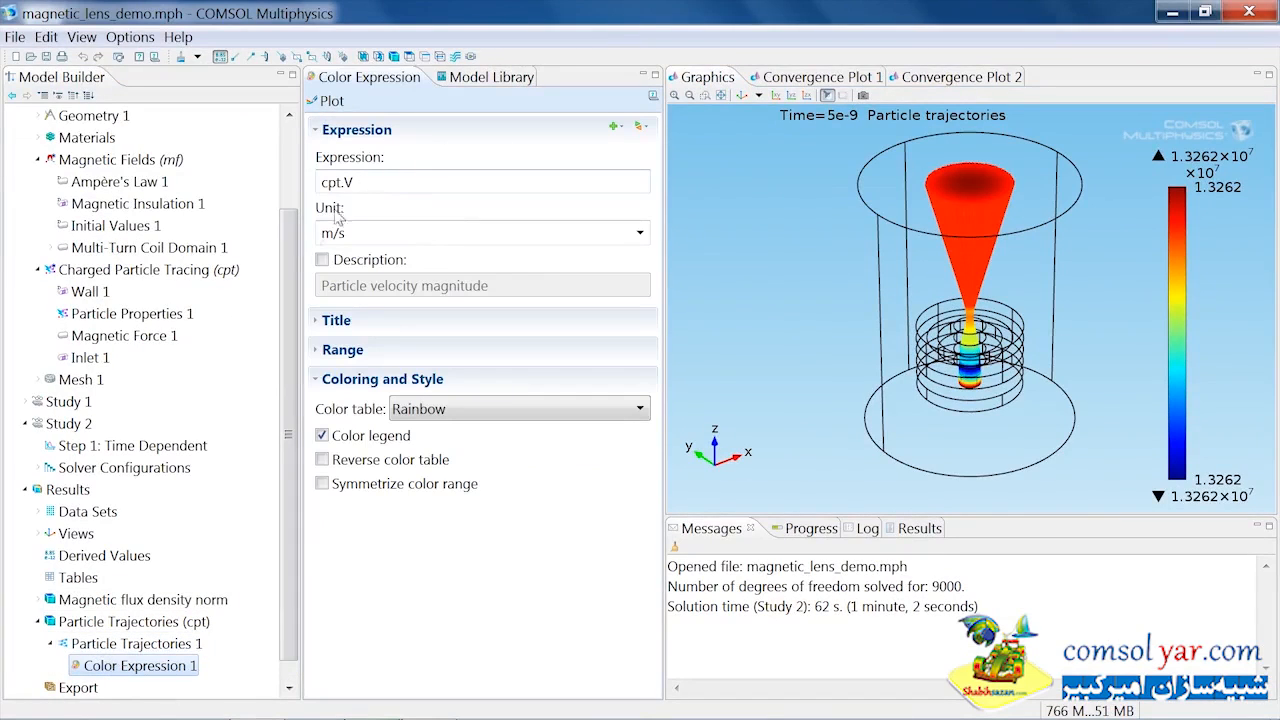
{"action": "scroll", "coordinate": [292, 250], "scroll_direction": "down", "scroll_amount": 1}
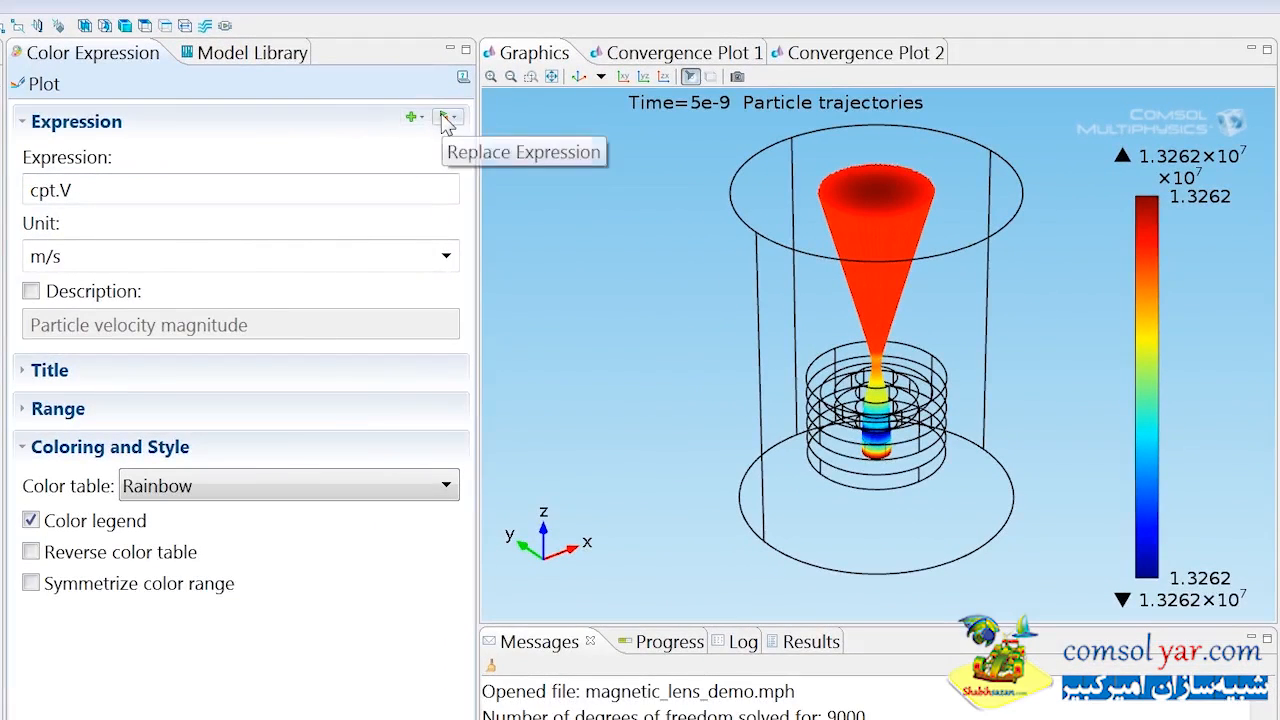
{"action": "left_click", "coordinate": [446, 118]}
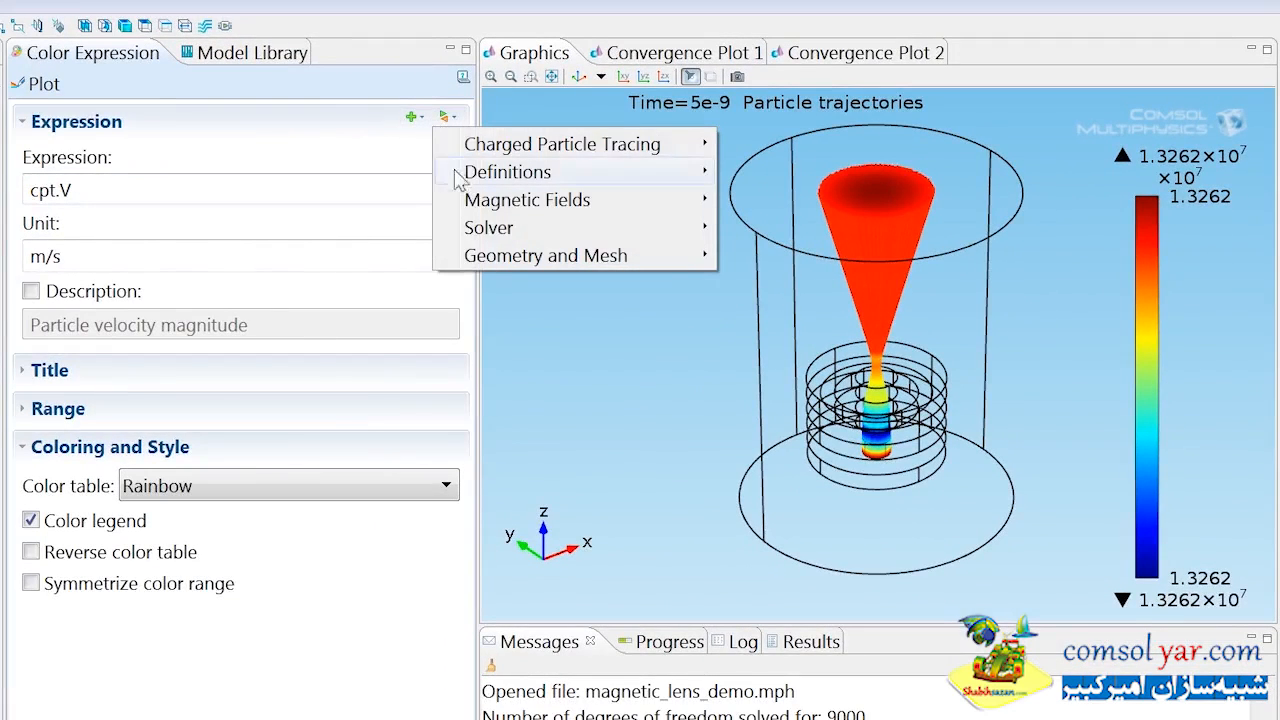
{"action": "mouse_move", "coordinate": [490, 205]}
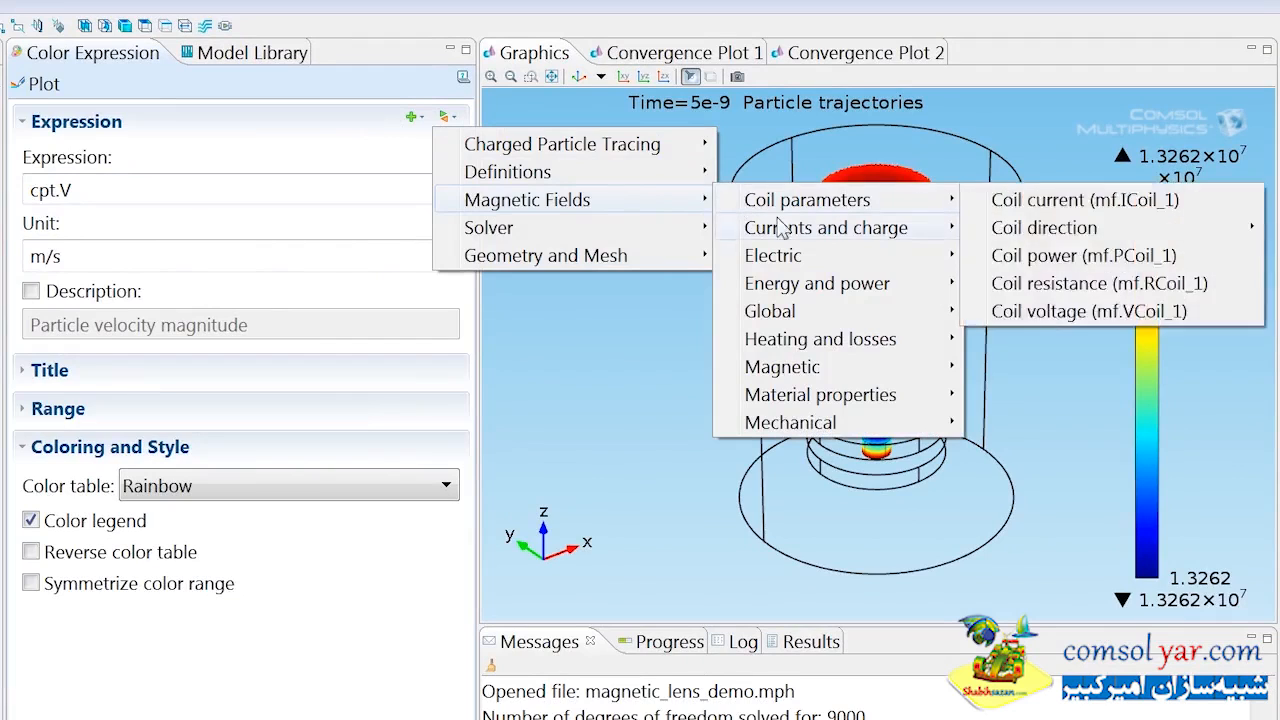
{"action": "mouse_move", "coordinate": [651, 148]}
{"action": "mouse_move", "coordinate": [785, 148]}
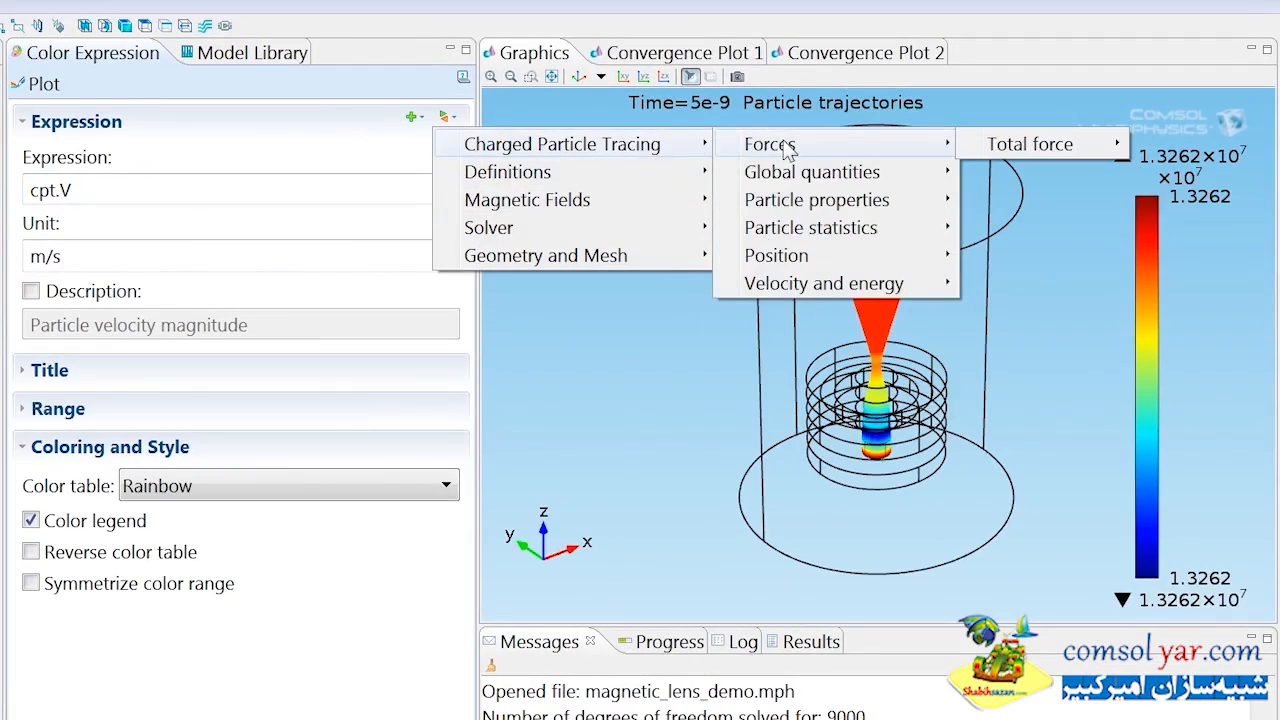
{"action": "mouse_move", "coordinate": [1030, 144]}
{"action": "left_click", "coordinate": [930, 144]}
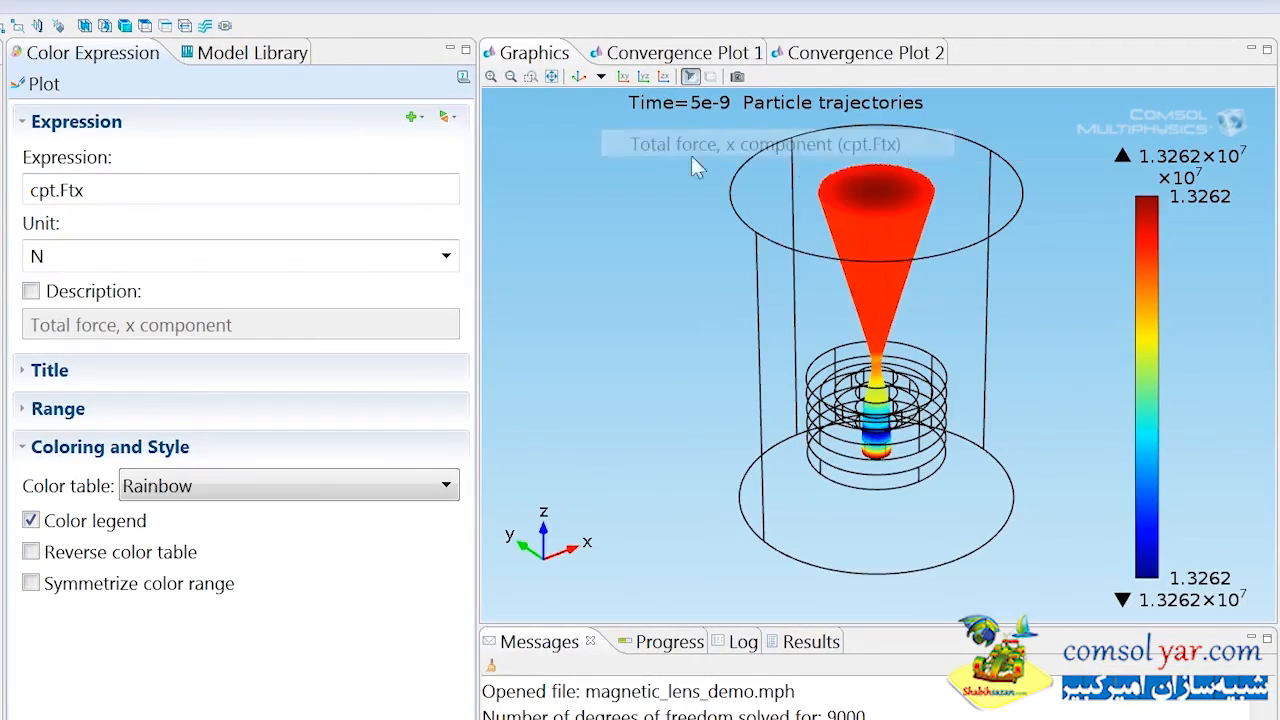
{"action": "left_click", "coordinate": [40, 84]}
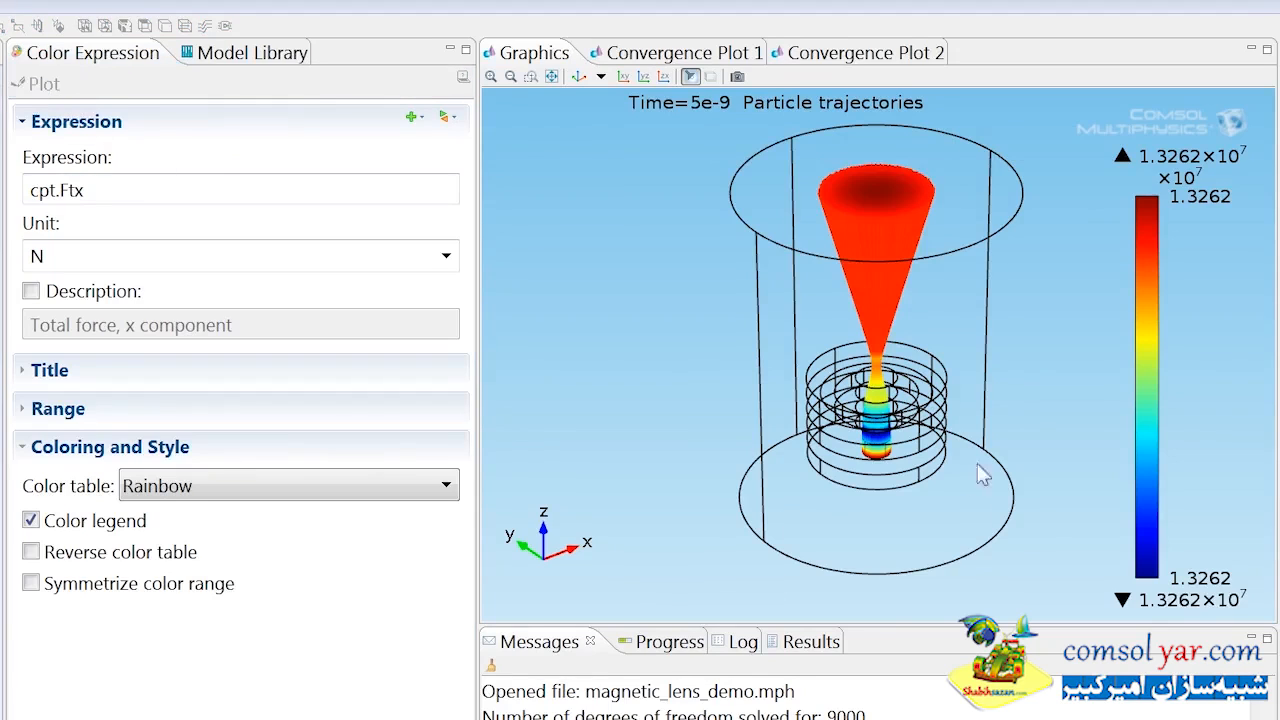
{"action": "left_click_drag", "start_coordinate": [929, 476], "coordinate": [772, 378]}
{"action": "middle_click_drag", "start_coordinate": [886, 410], "coordinate": [862, 283]}
{"action": "left_click_drag", "start_coordinate": [862, 283], "coordinate": [740, 264]}
- Replace the color expression with the total force, y component (cpt.Fty), and replot the trajectories
{"action": "left_click", "coordinate": [445, 117]}
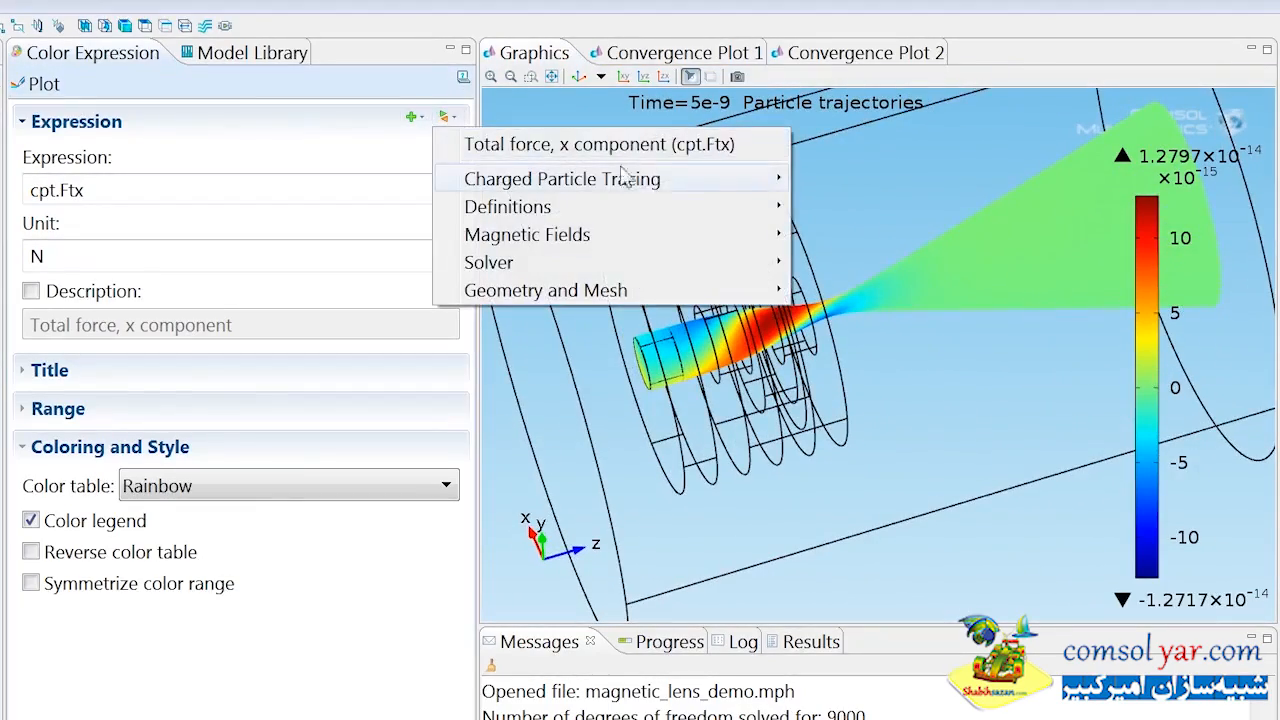
{"action": "mouse_move", "coordinate": [748, 178]}
{"action": "mouse_move", "coordinate": [910, 180]}
{"action": "mouse_move", "coordinate": [1088, 180]}
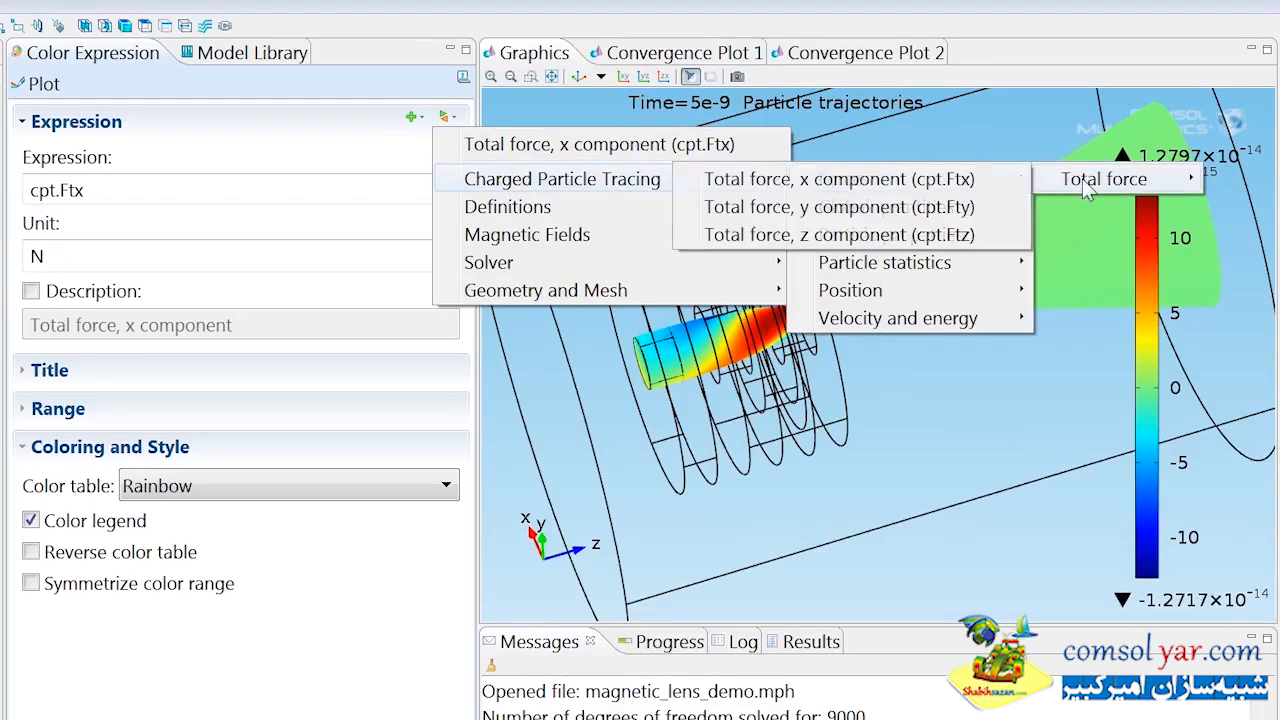
{"action": "left_click", "coordinate": [968, 207]}
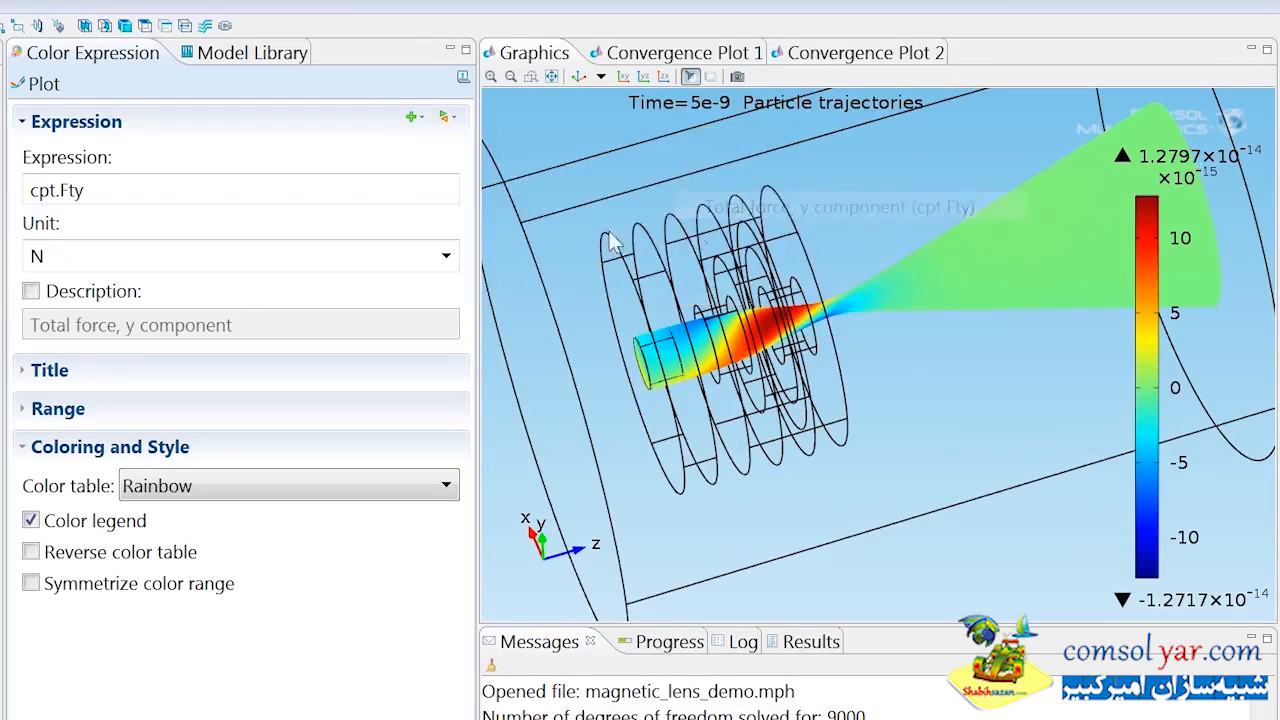
{"action": "left_click", "coordinate": [38, 84]}
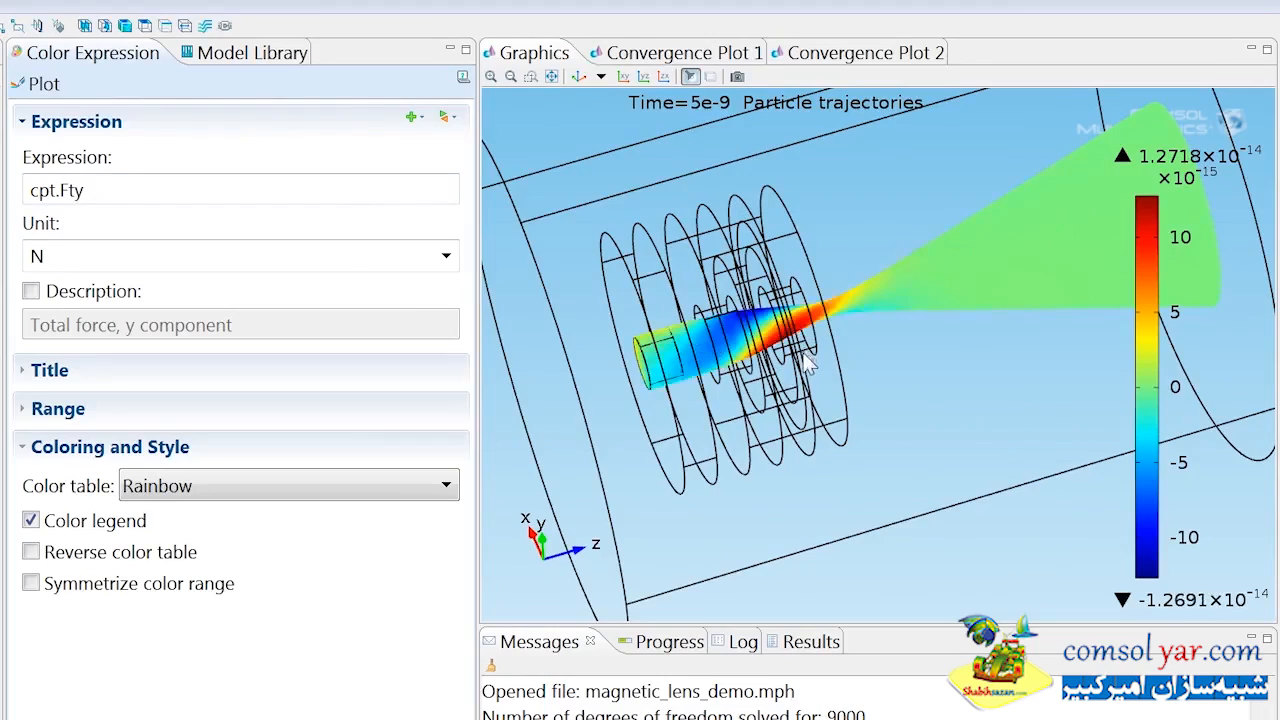
{"action": "left_click_drag", "start_coordinate": [808, 362], "coordinate": [815, 396]}
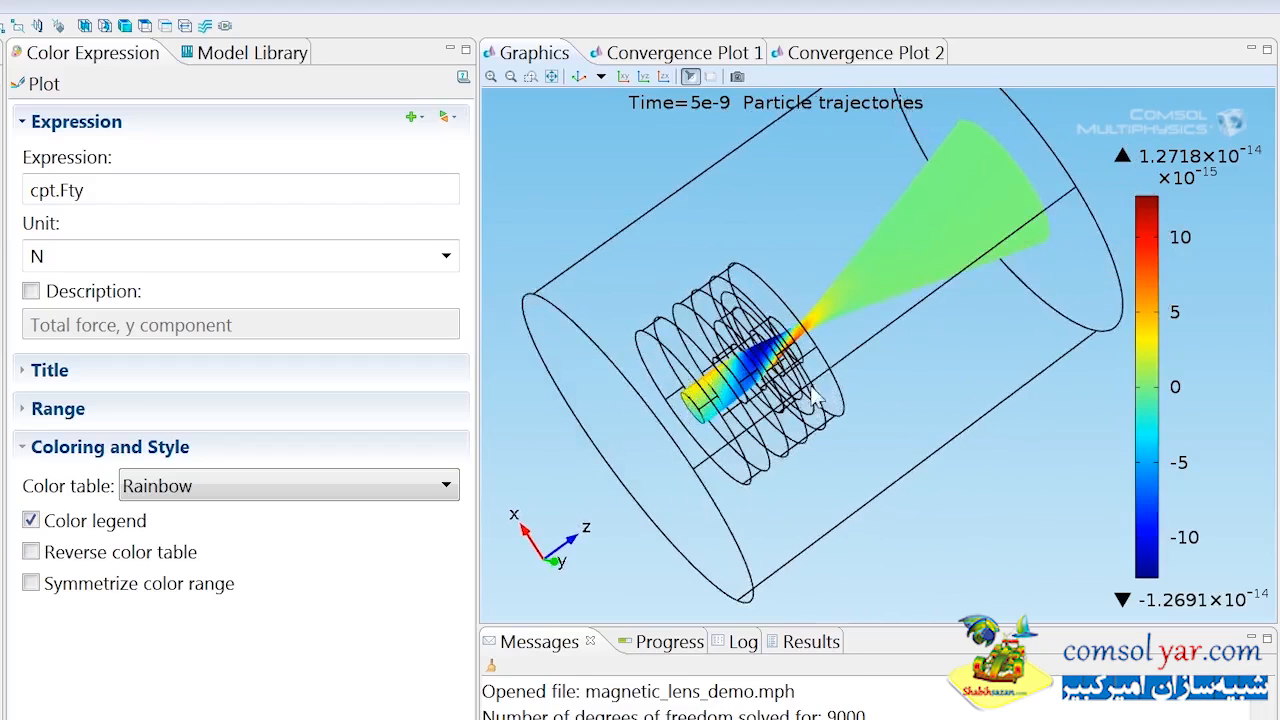
- Replace the color expression with the magnetic flux density norm (mf.normB), replot, and inspect the trajectories near the coil
{"action": "left_click", "coordinate": [446, 117]}
{"action": "mouse_move", "coordinate": [578, 258]}
{"action": "mouse_move", "coordinate": [748, 266]}
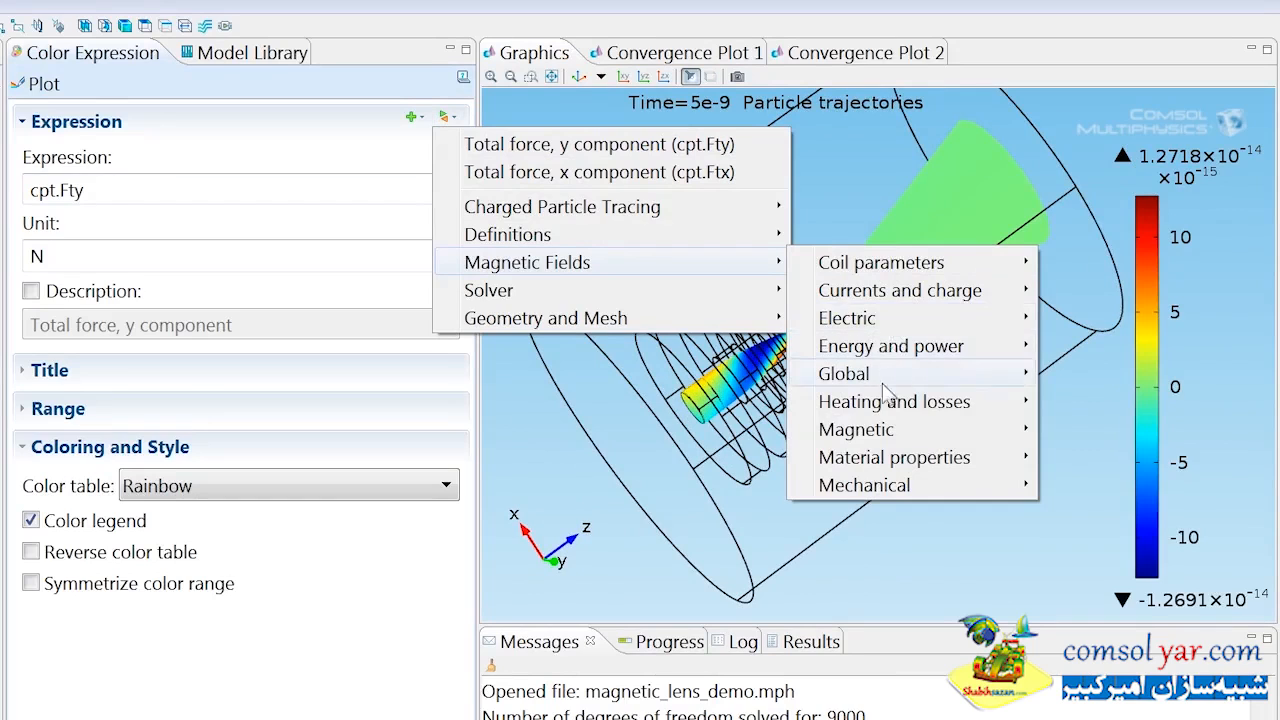
{"action": "mouse_move", "coordinate": [872, 437]}
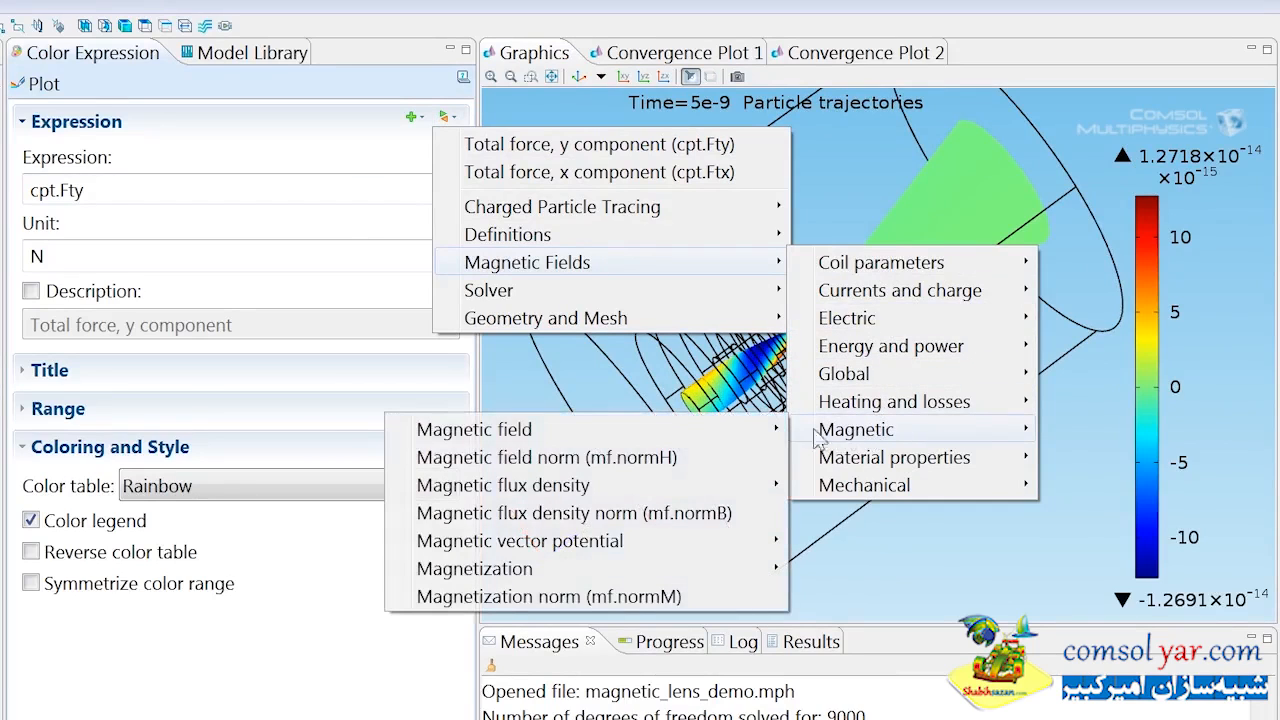
{"action": "left_click", "coordinate": [668, 514]}
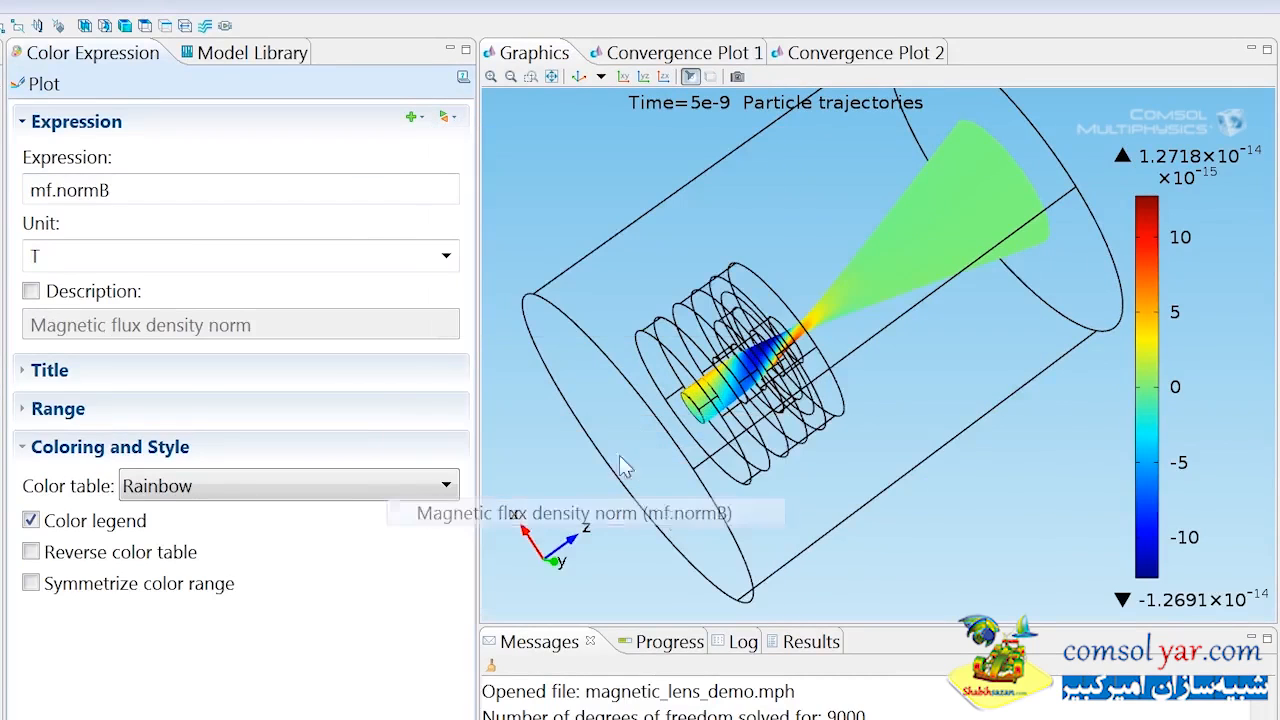
{"action": "left_click", "coordinate": [40, 86]}
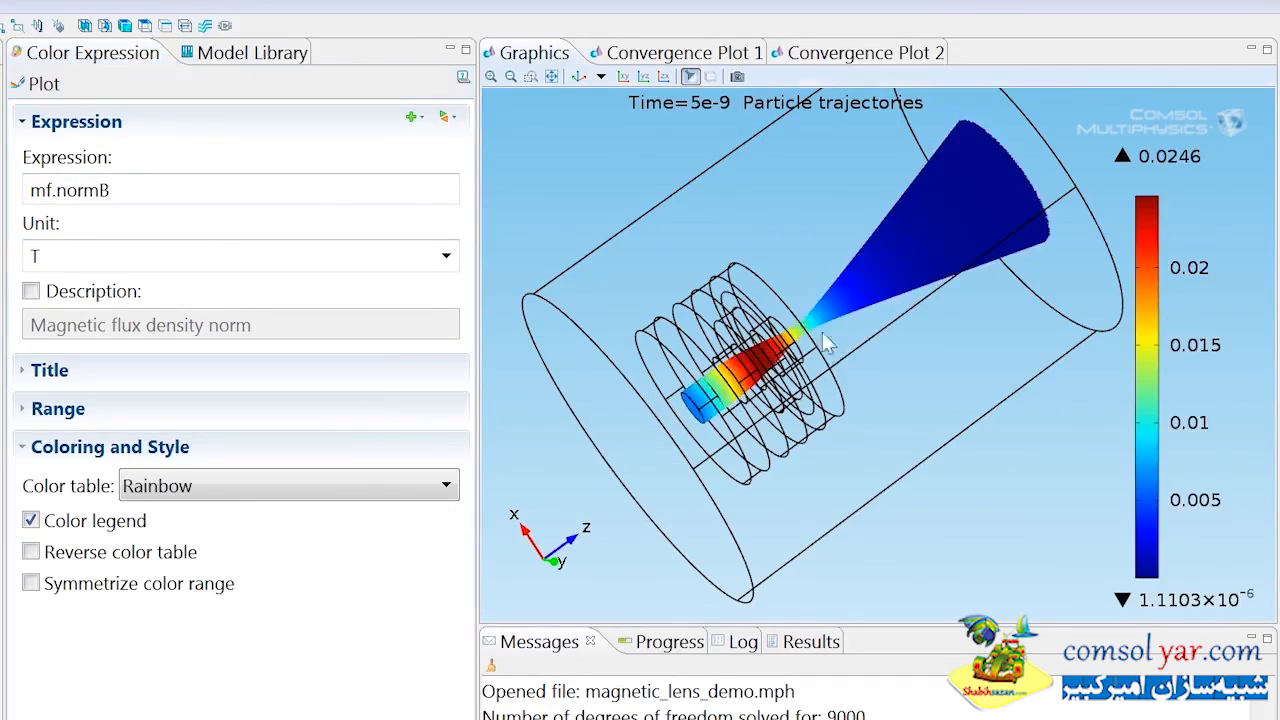
{"action": "mouse_move", "coordinate": [823, 334]}
{"action": "middle_mouse_down"}
{"action": "mouse_move", "coordinate": [809, 306]}
{"action": "mouse_move", "coordinate": [836, 336]}
{"action": "middle_mouse_up"}
{"action": "left_click_drag", "start_coordinate": [816, 344], "coordinate": [799, 280]}
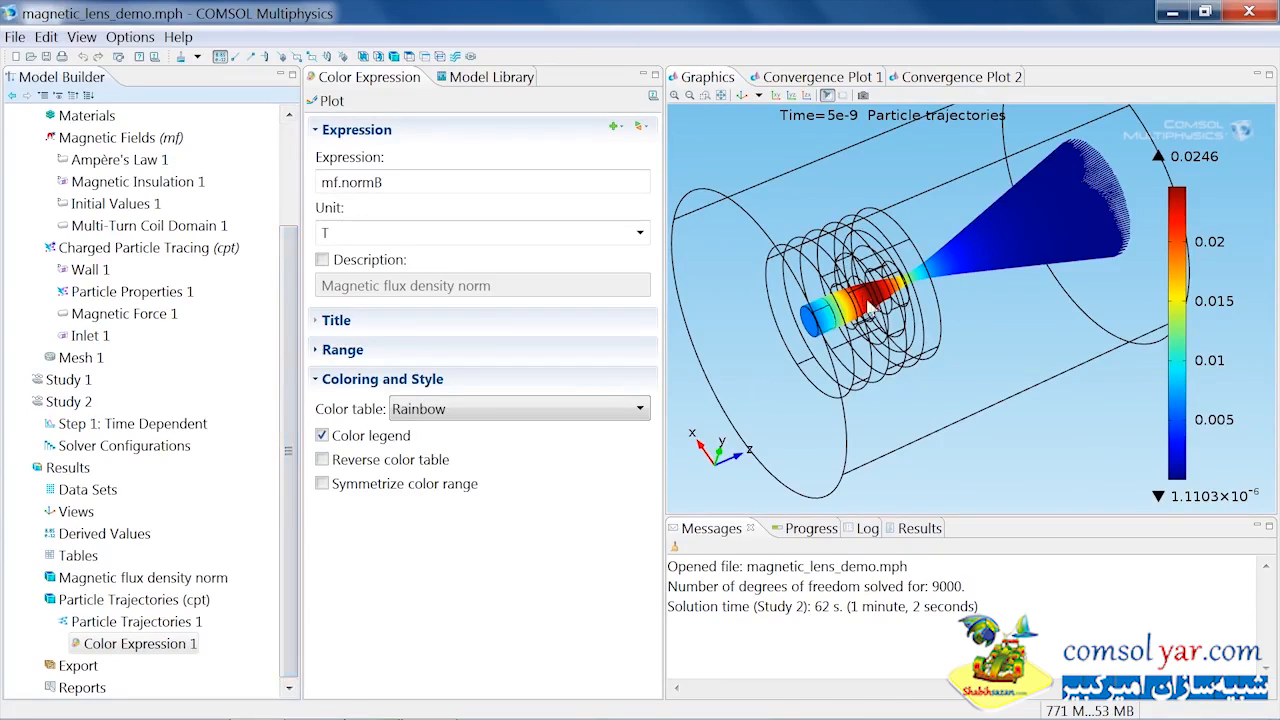
{"action": "mouse_move", "coordinate": [818, 306]}
{"action": "left_mouse_down"}
{"action": "mouse_move", "coordinate": [797, 329]}
{"action": "mouse_move", "coordinate": [818, 320]}
{"action": "left_mouse_up"}
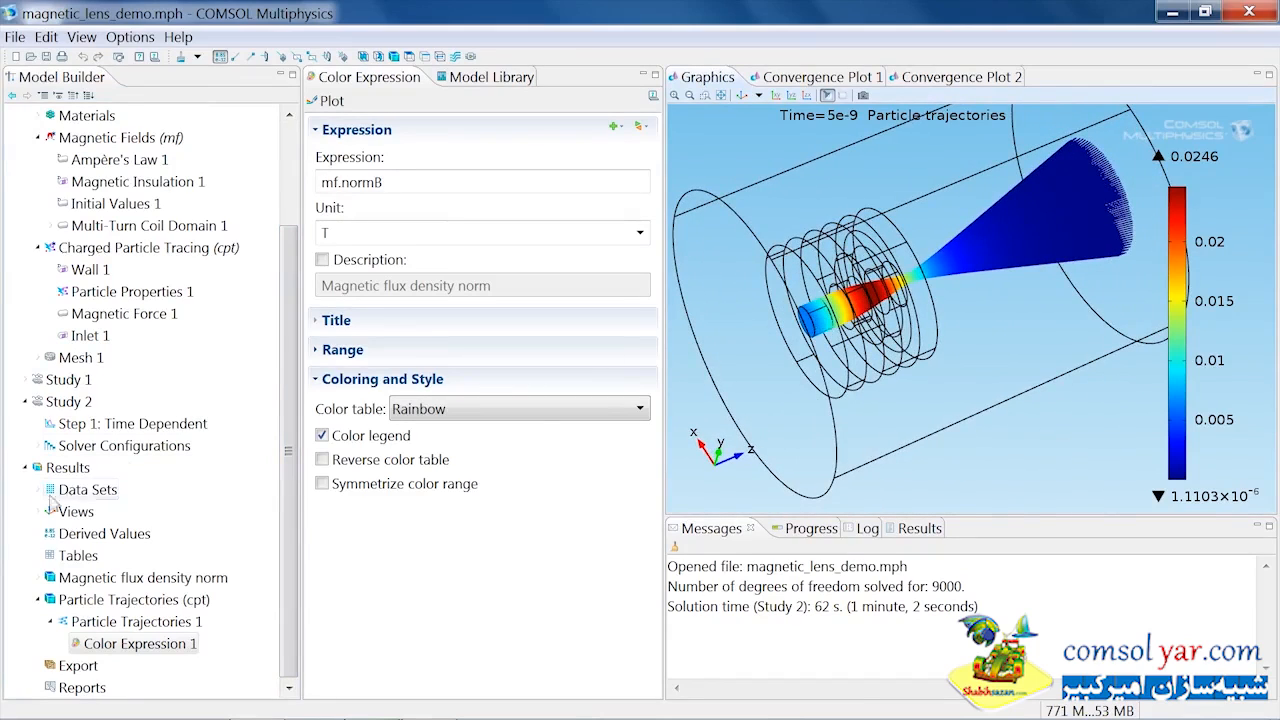
- Add a Cut Plane data set to the results, using Particle 1 as its source data set
{"action": "left_click", "coordinate": [39, 490]}
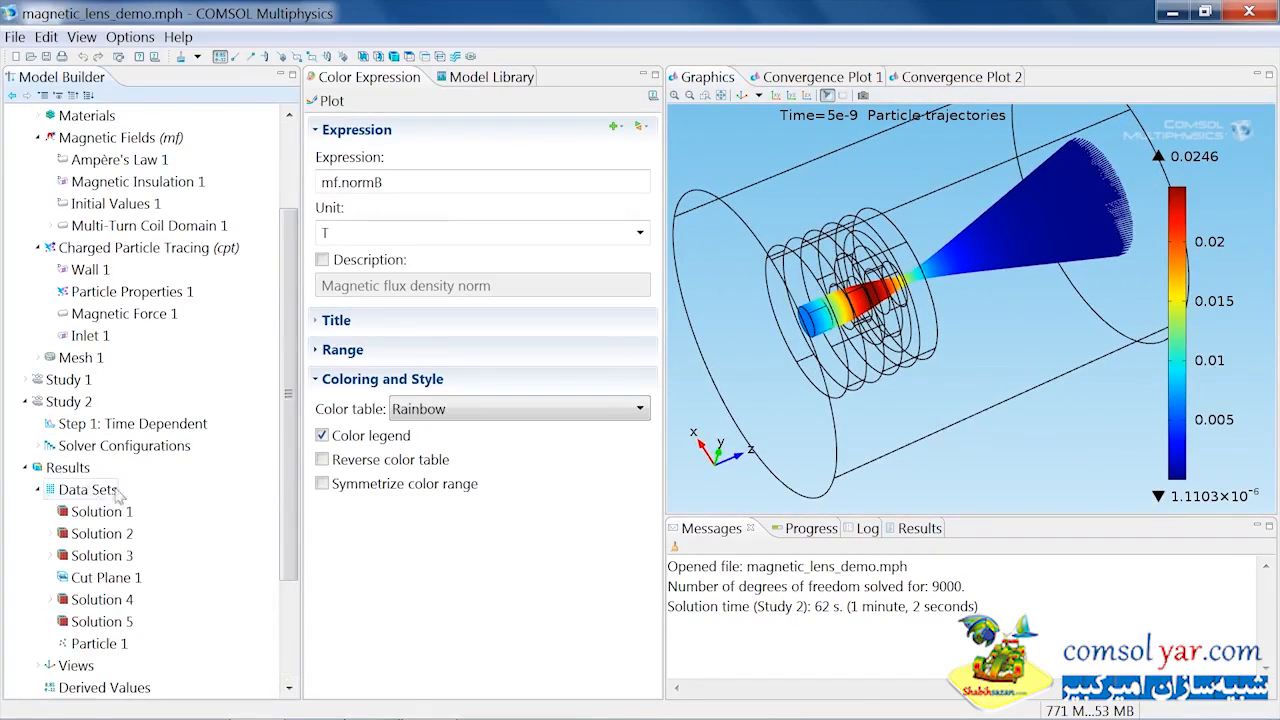
{"action": "scroll", "coordinate": [118, 490], "scroll_direction": "down", "scroll_amount": 3}
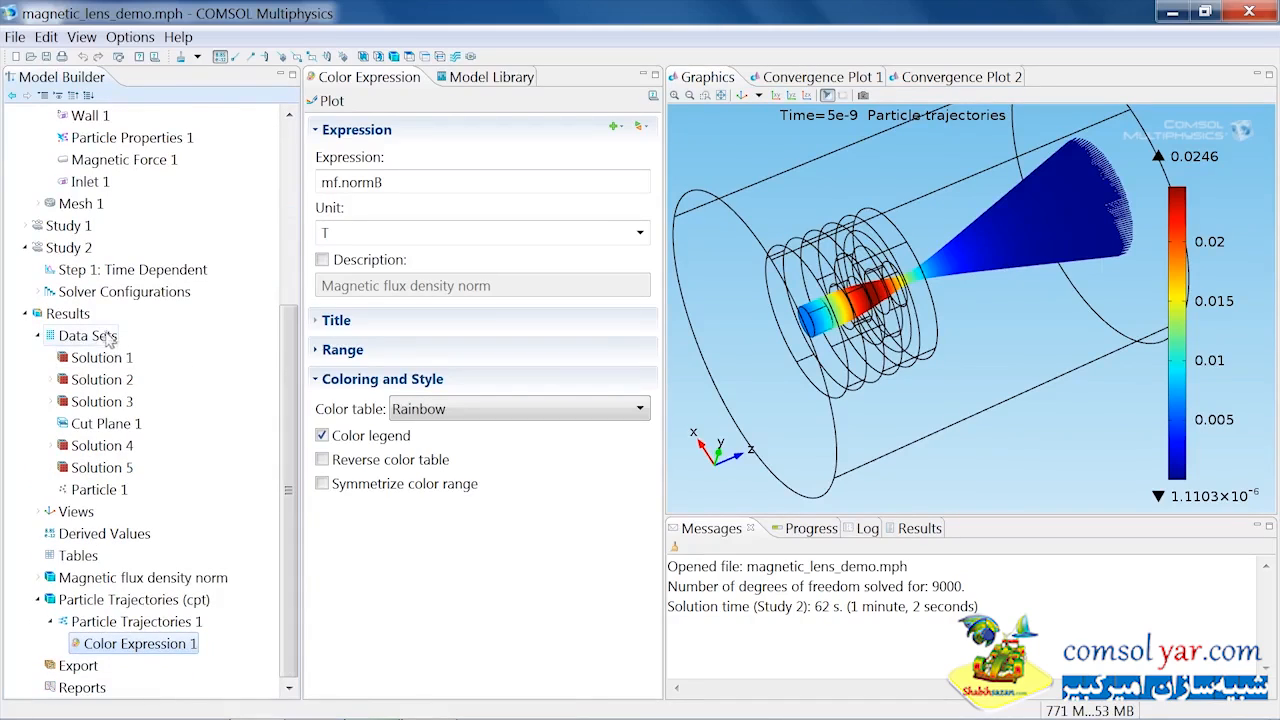
{"action": "left_click", "coordinate": [104, 336]}
{"action": "right_click", "coordinate": [104, 336]}
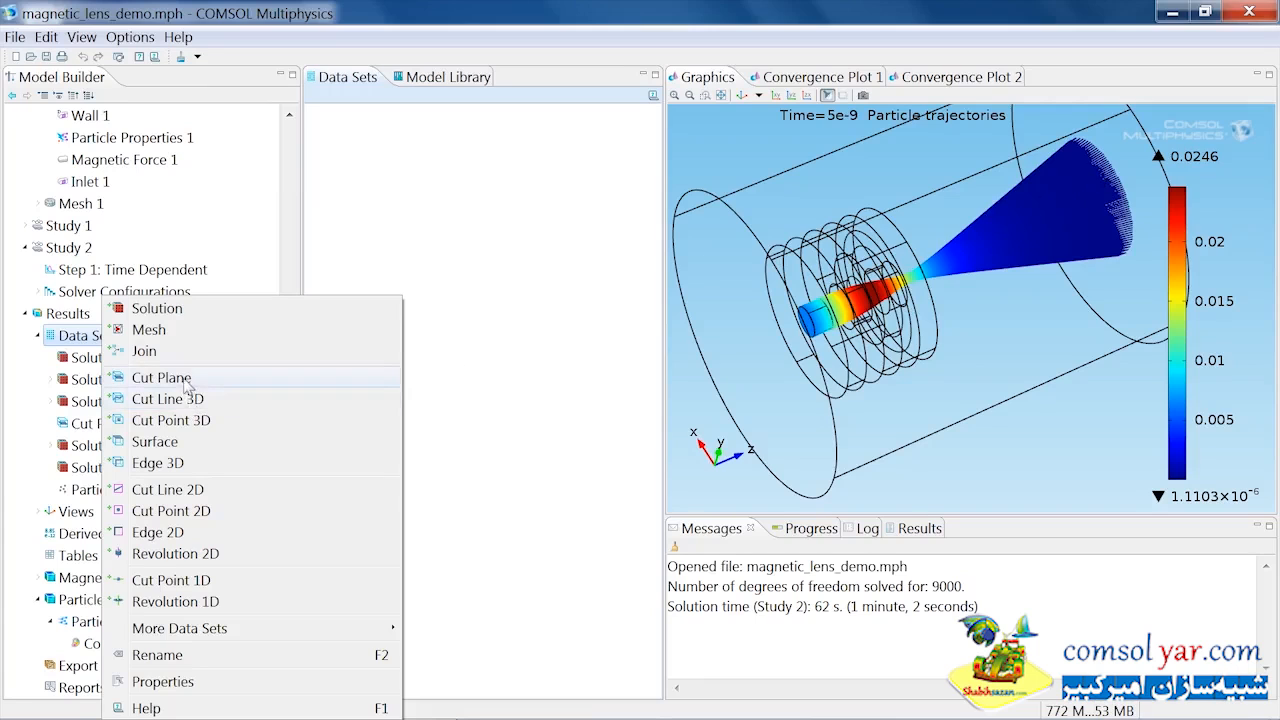
{"action": "left_click", "coordinate": [185, 379]}
{"action": "left_click", "coordinate": [414, 162]}
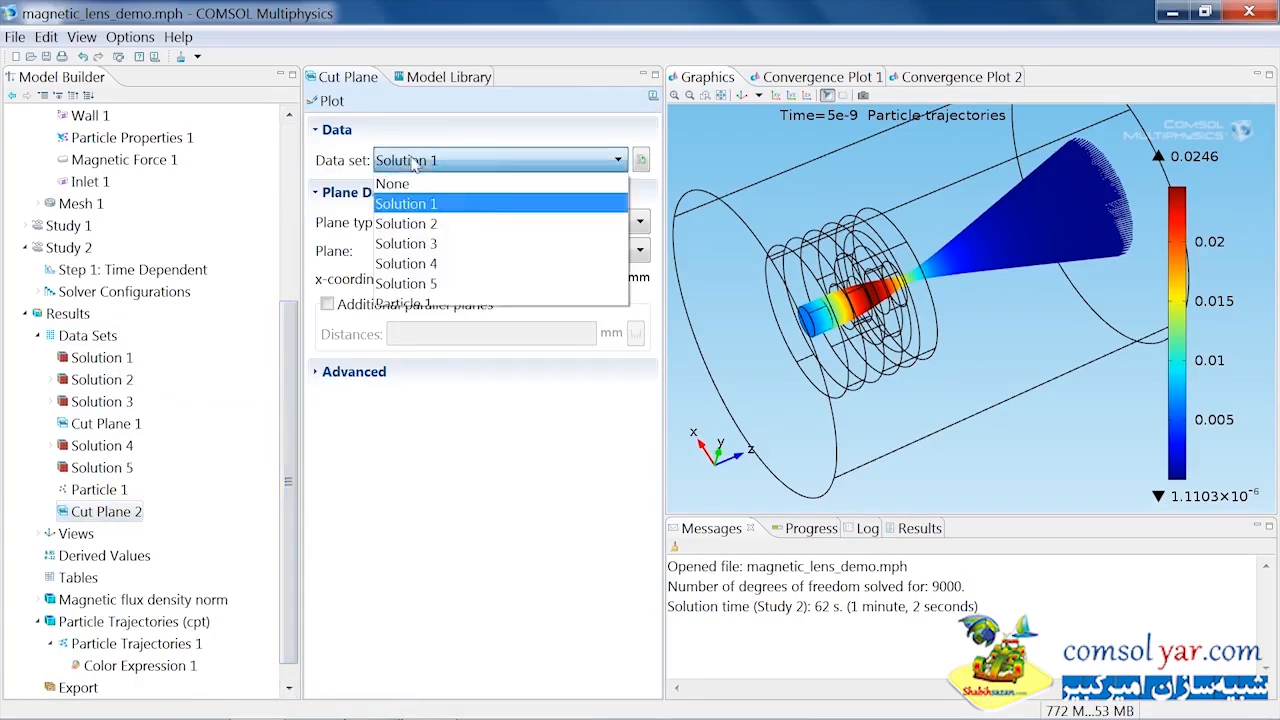
{"action": "left_click", "coordinate": [410, 305]}
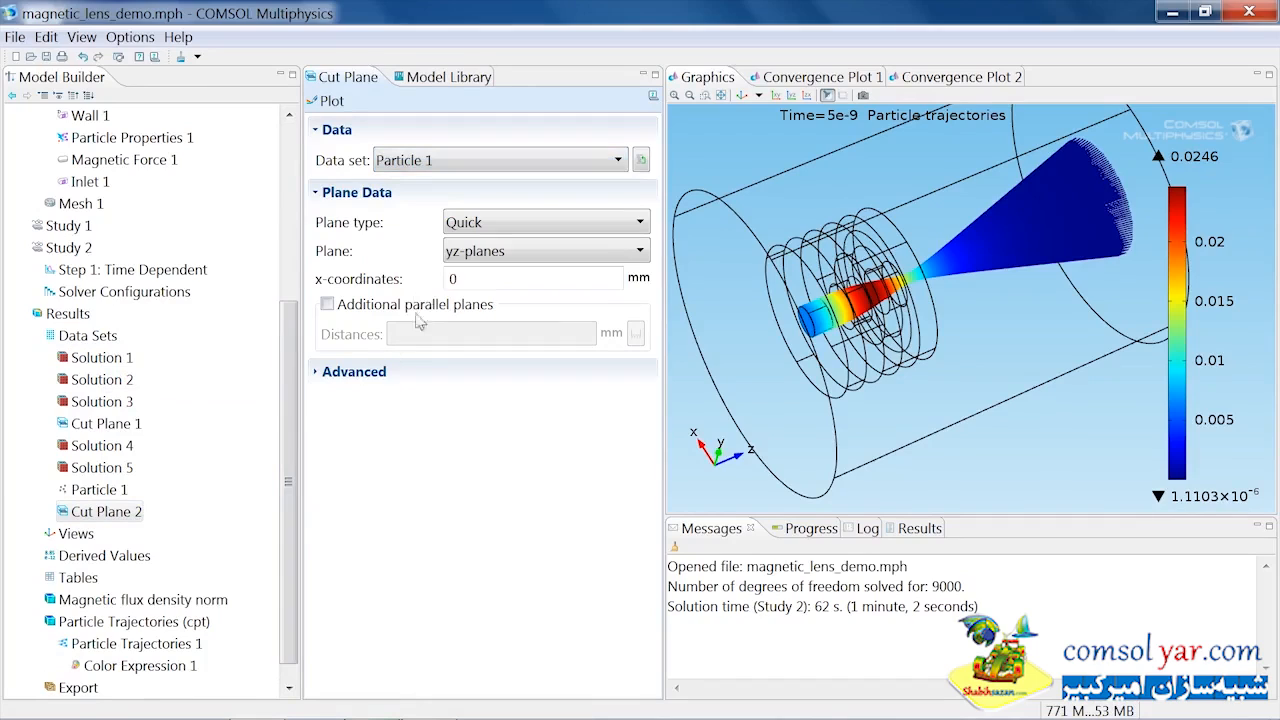
- Set the new cut plane to xy-planes with a z-coordinate of -6 mm and plot it
{"action": "left_click", "coordinate": [470, 251]}
{"action": "left_click", "coordinate": [472, 286]}
{"action": "left_click", "coordinate": [329, 101]}
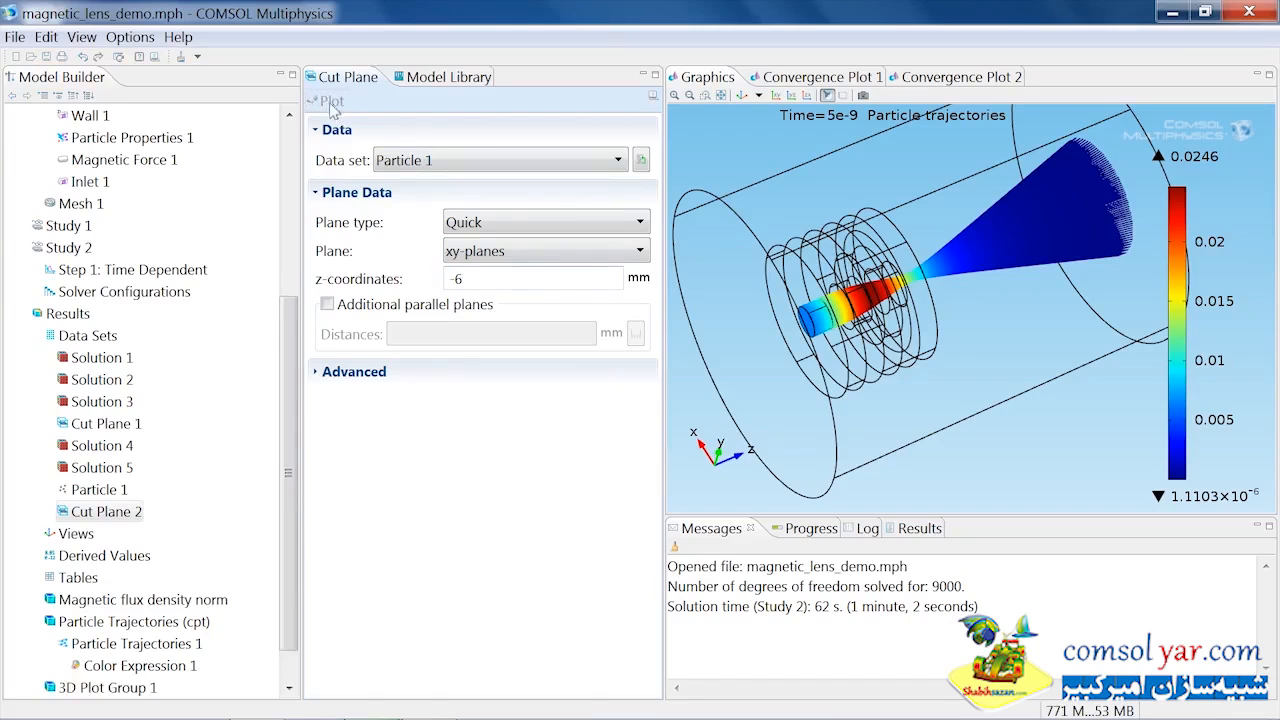
{"action": "mouse_move", "coordinate": [867, 330]}
{"action": "left_mouse_down"}
{"action": "mouse_move", "coordinate": [846, 338]}
{"action": "mouse_move", "coordinate": [867, 326]}
{"action": "left_mouse_up"}
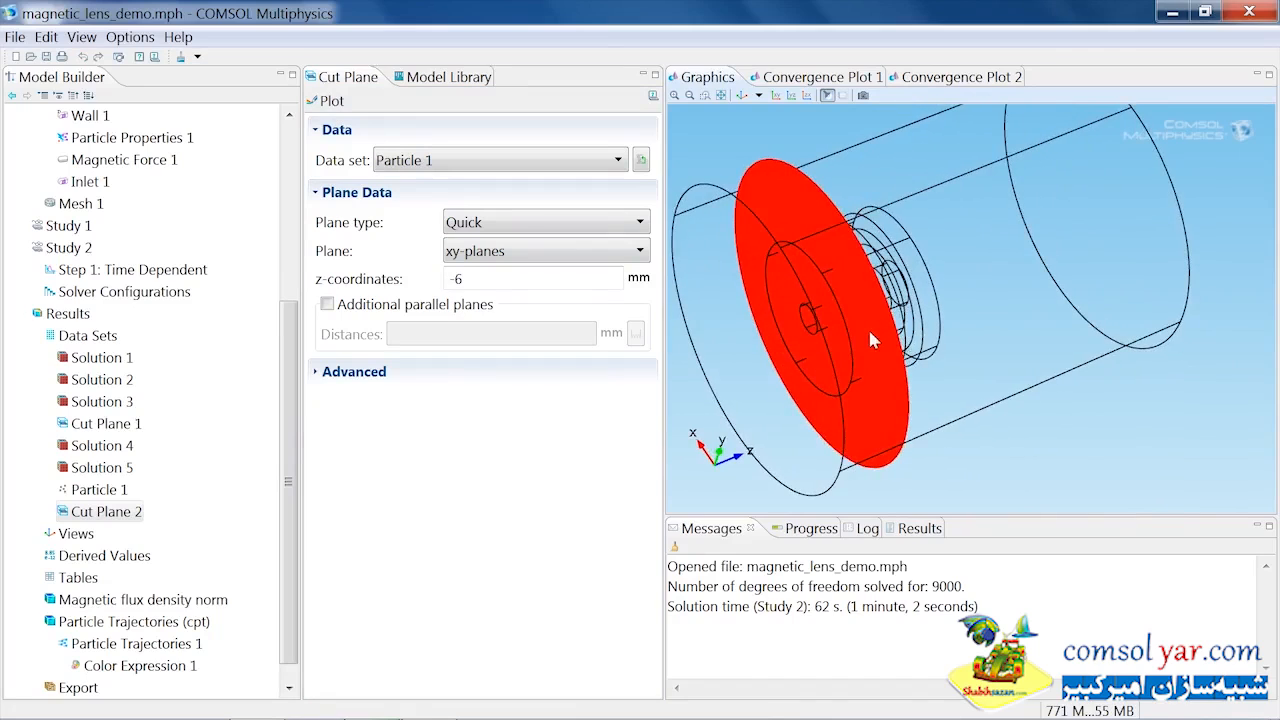
- Duplicate Cut Plane 2, set the copy's z-coordinate to 7 mm, and plot it
{"action": "left_click_drag", "start_coordinate": [290, 358], "coordinate": [290, 371]}
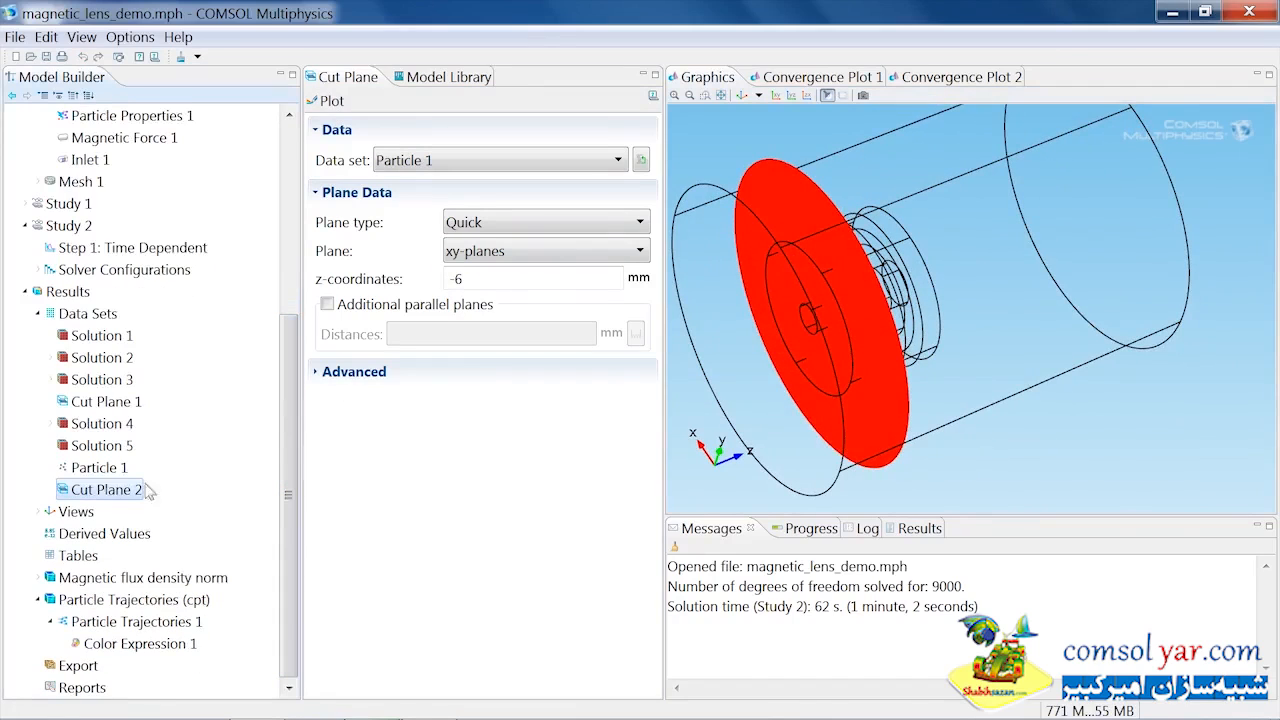
{"action": "right_click", "coordinate": [108, 493]}
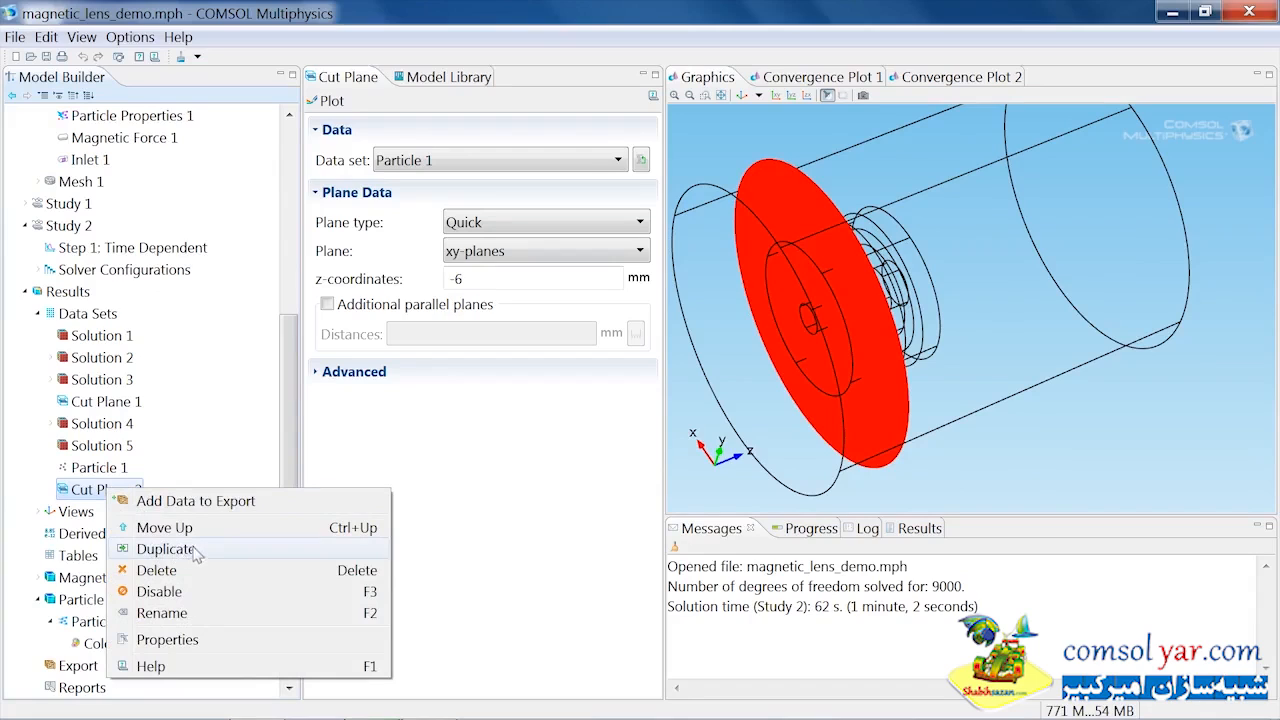
{"action": "left_click", "coordinate": [166, 549]}
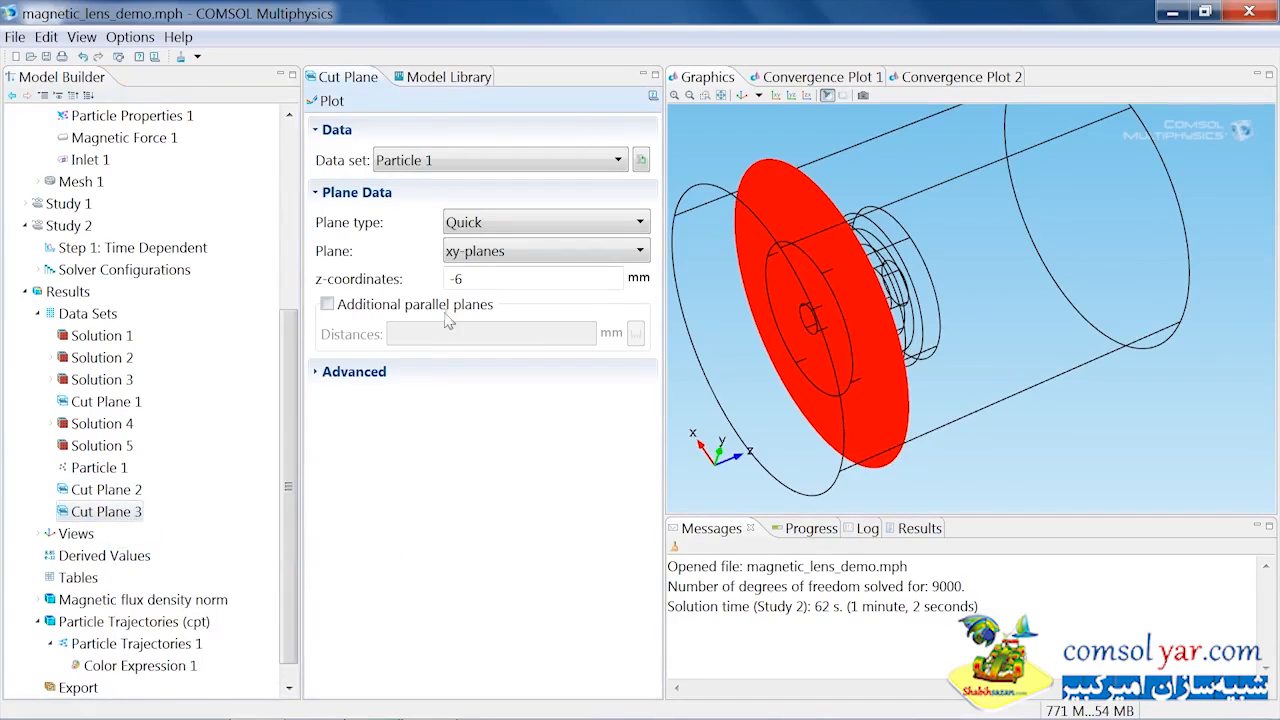
{"action": "double_click", "coordinate": [479, 282]}
{"action": "type", "text": "7"}
{"action": "left_click", "coordinate": [332, 102]}
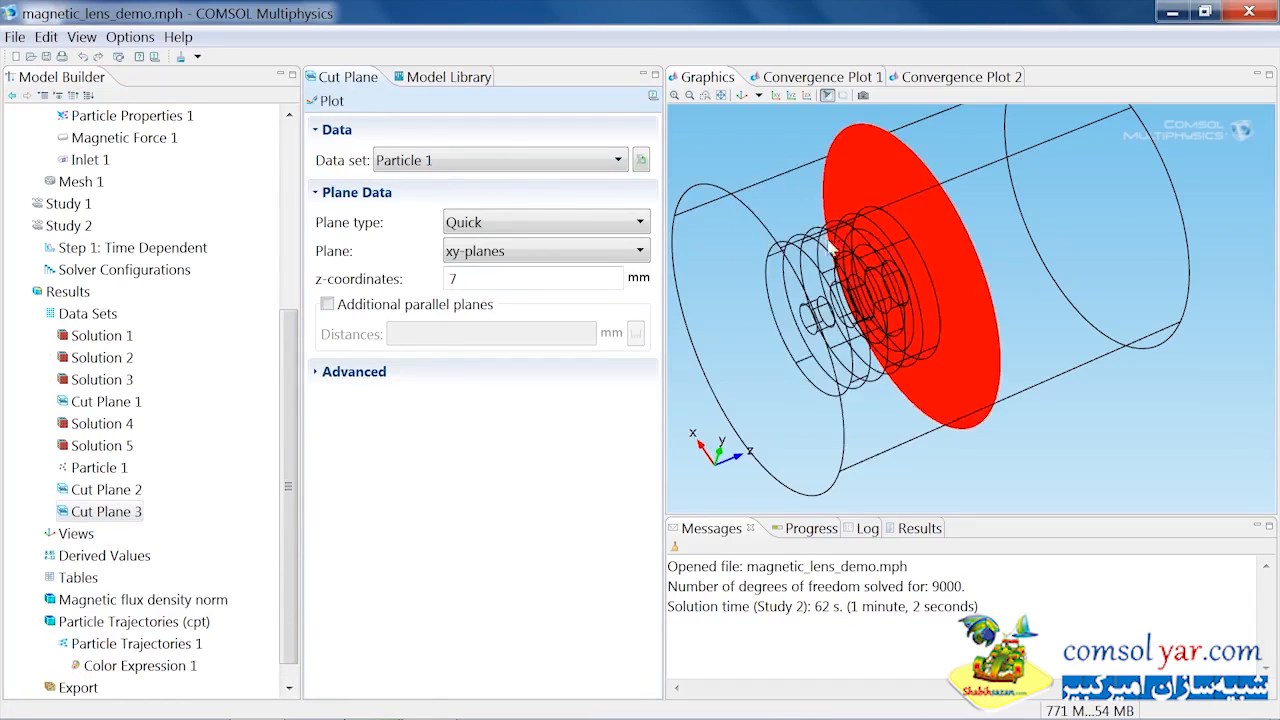
{"action": "left_click_drag", "start_coordinate": [832, 248], "coordinate": [800, 255]}
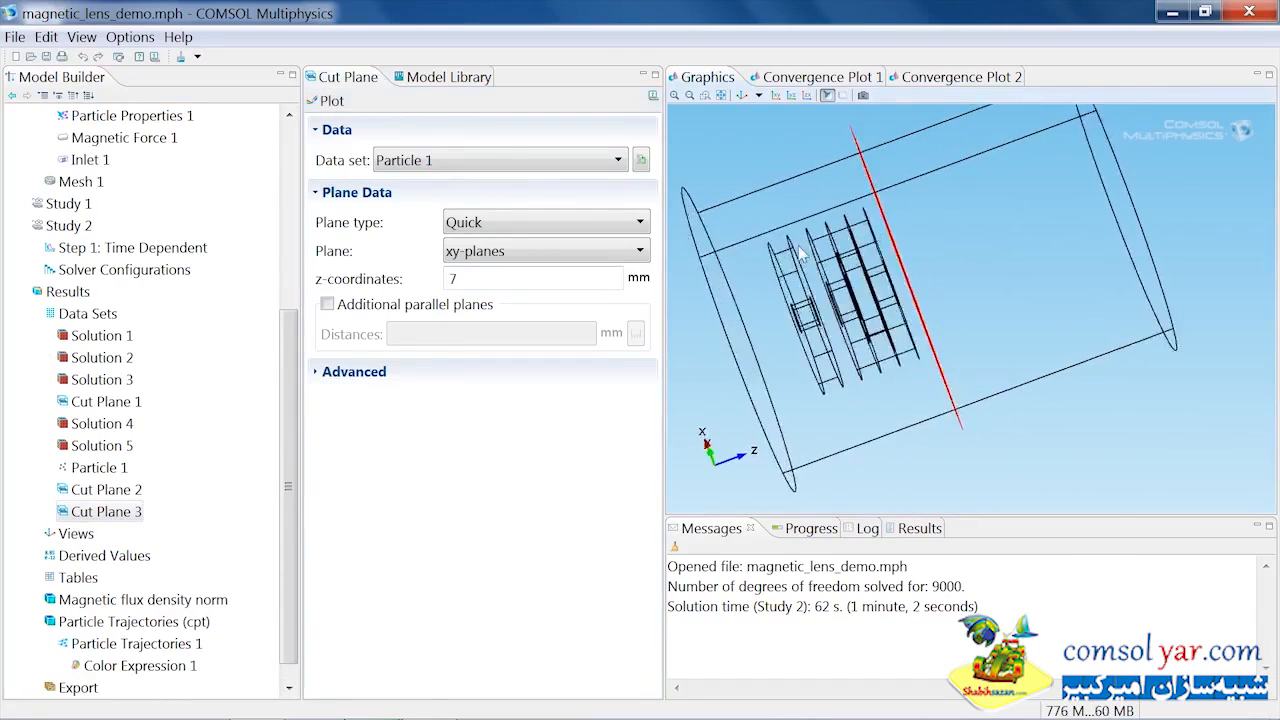
- Duplicate Cut Plane 3, set the copy's z-coordinate to 34 mm, plot it, and restore the default 3D view
{"action": "right_click", "coordinate": [116, 514]}
{"action": "left_click", "coordinate": [174, 576]}
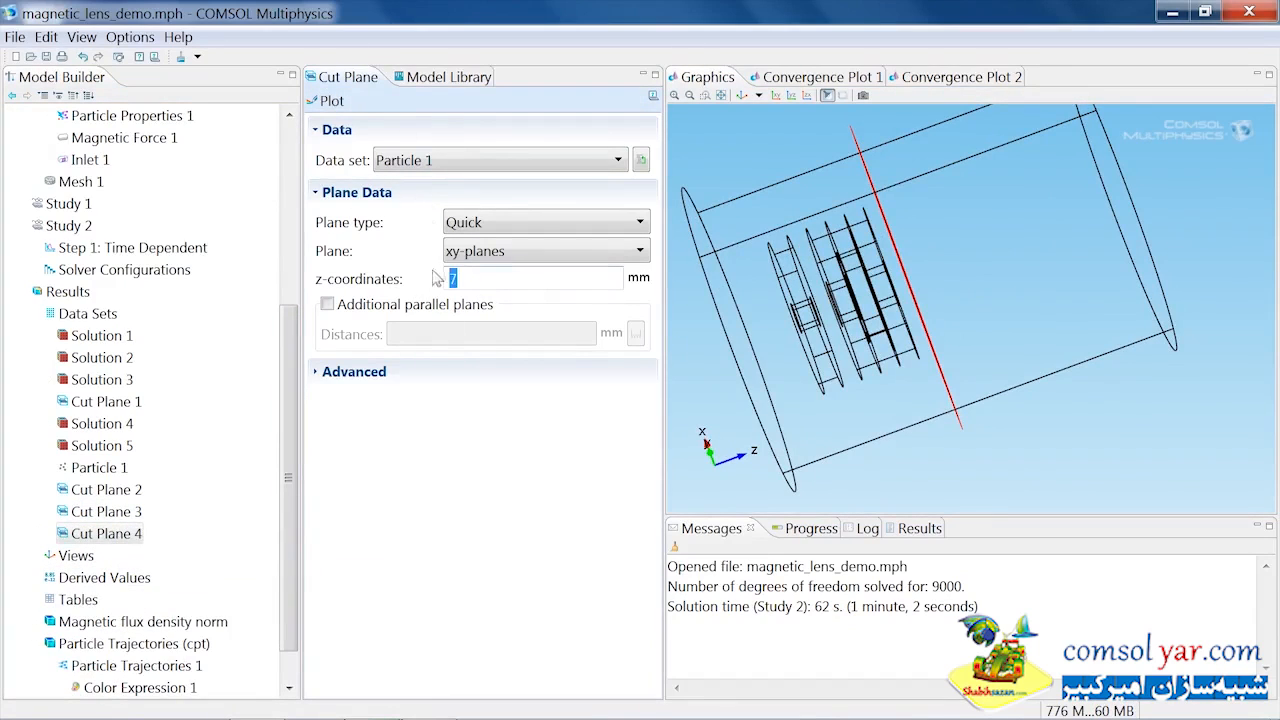
{"action": "type", "text": "34"}
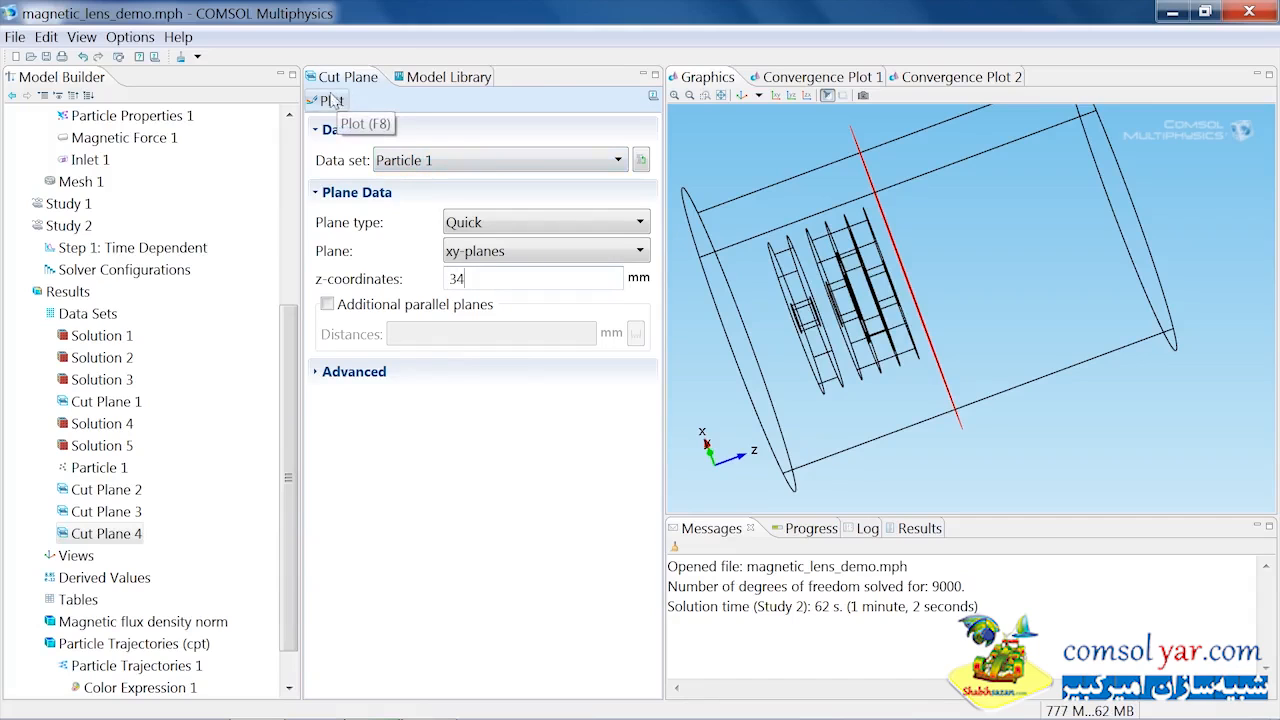
{"action": "left_click", "coordinate": [331, 101]}
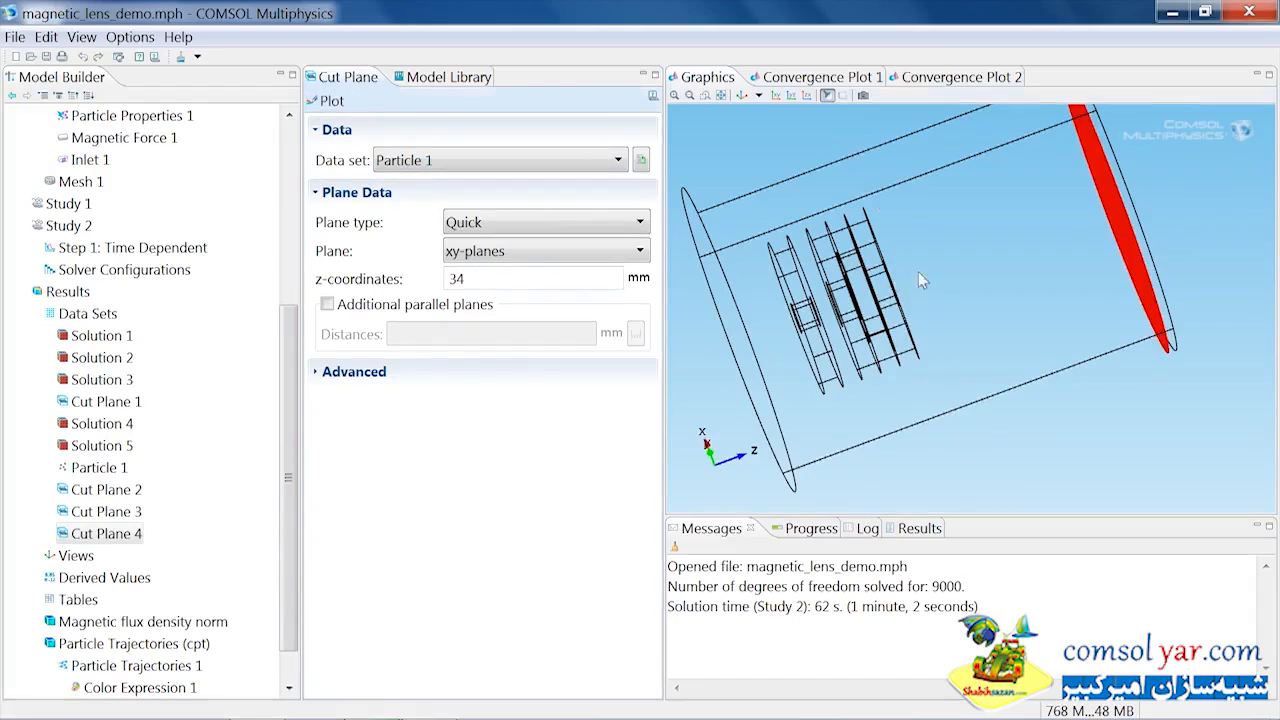
{"action": "mouse_move", "coordinate": [918, 271]}
{"action": "left_mouse_down"}
{"action": "mouse_move", "coordinate": [945, 260]}
{"action": "mouse_move", "coordinate": [957, 322]}
{"action": "left_mouse_up"}
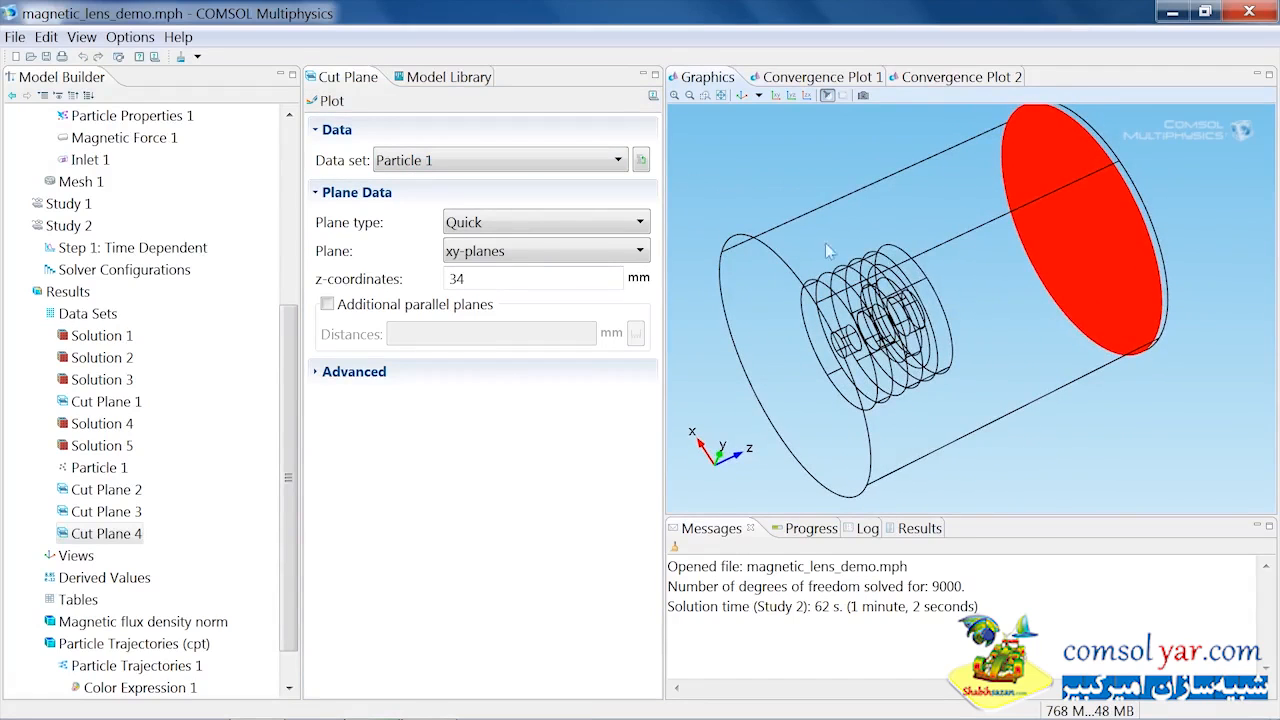
{"action": "left_click", "coordinate": [744, 96]}
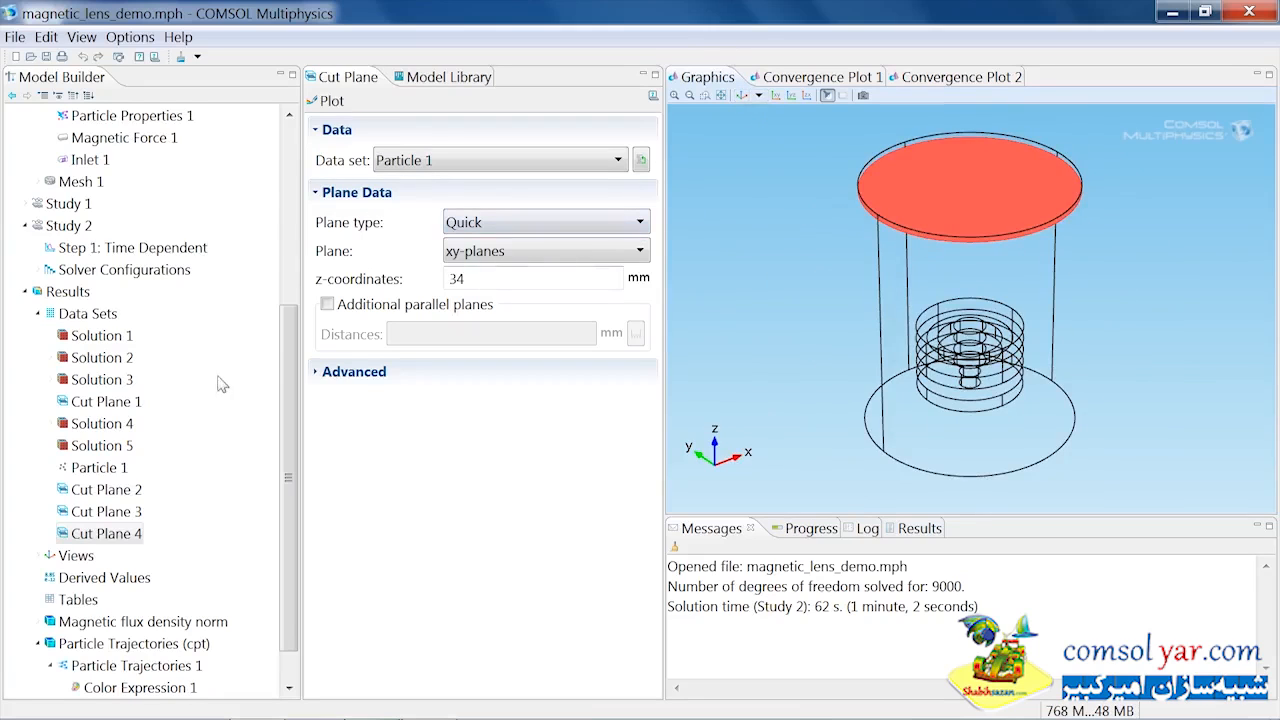
- Add a 2D Plot Group to the results and set its data set to None
{"action": "left_click", "coordinate": [38, 313]}
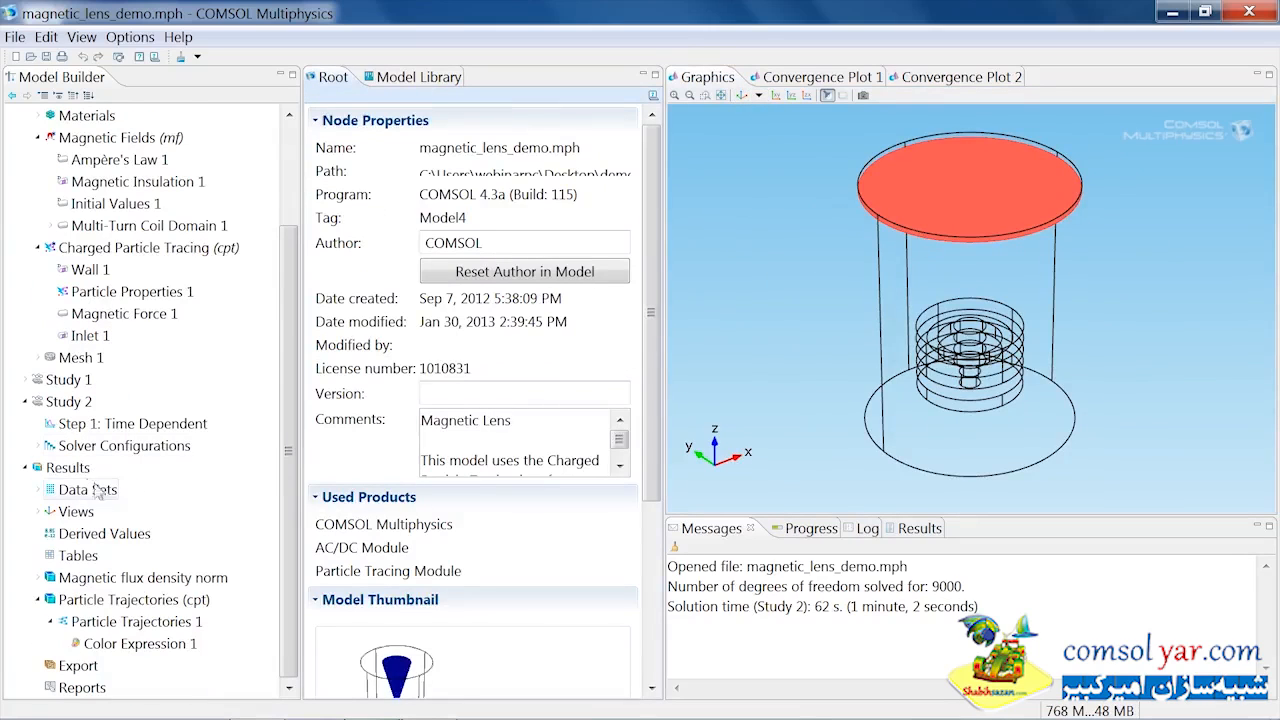
{"action": "right_click", "coordinate": [80, 474]}
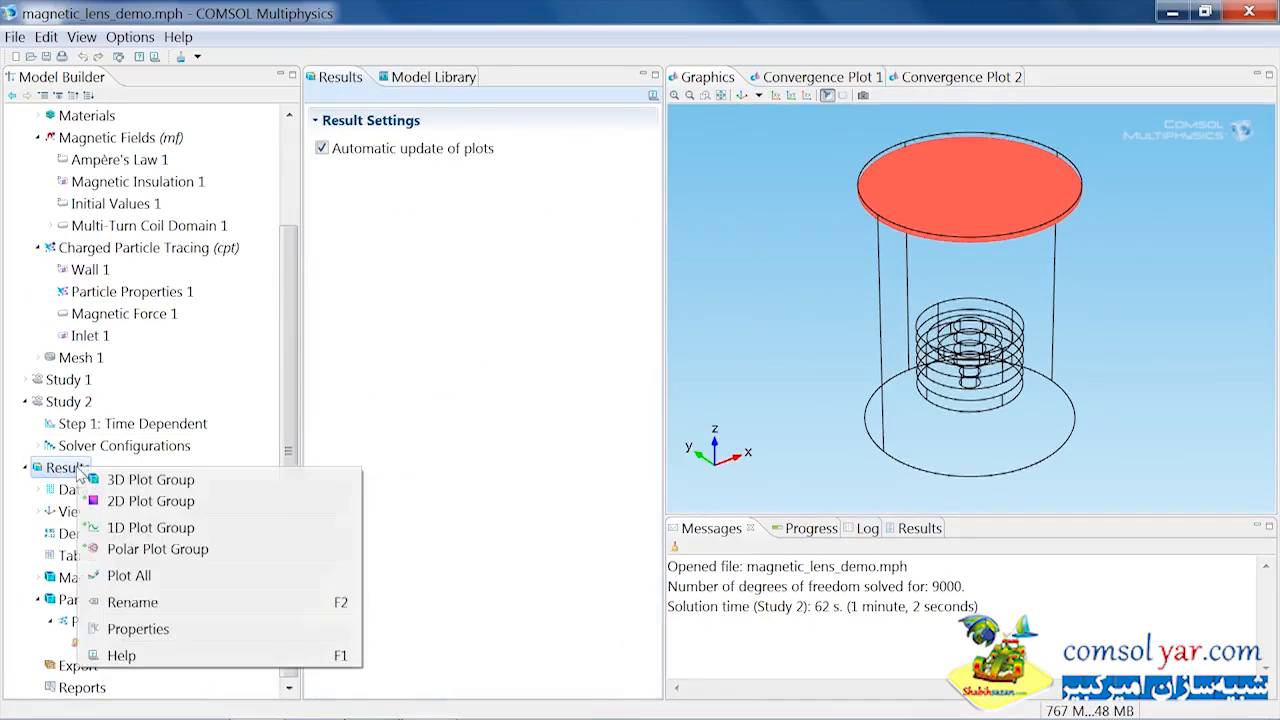
{"action": "left_click", "coordinate": [168, 504]}
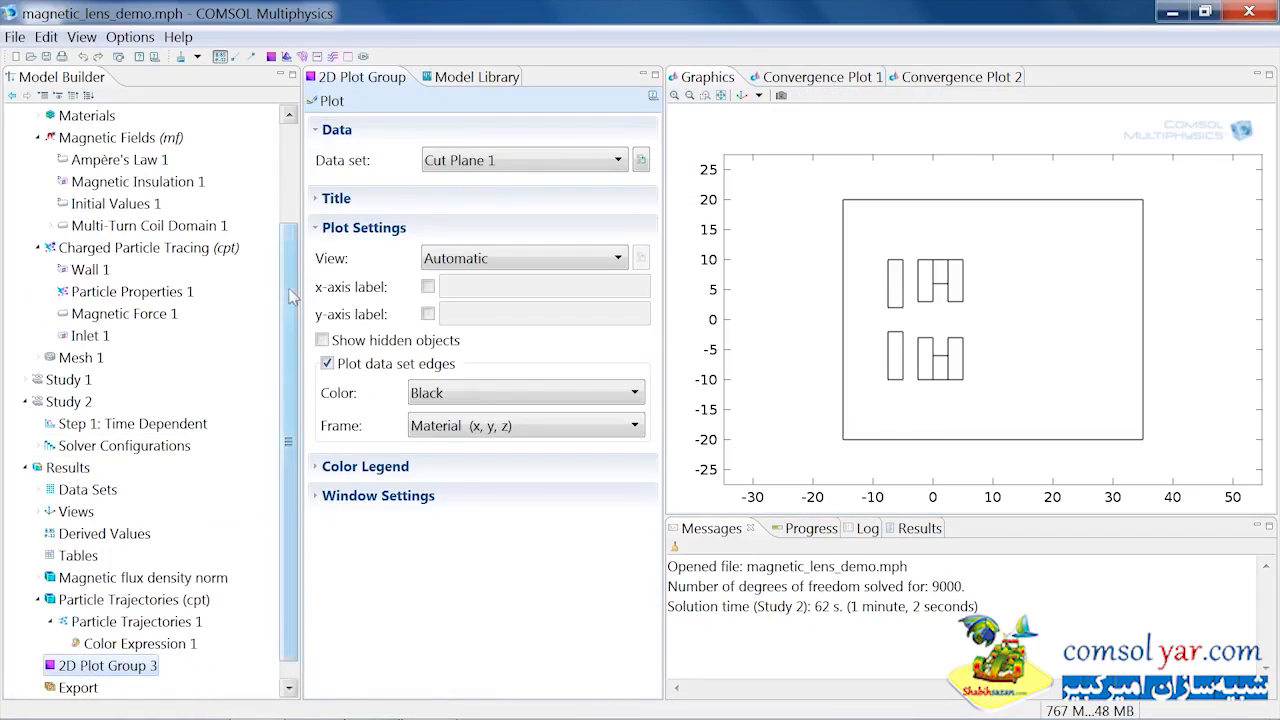
{"action": "scroll", "coordinate": [290, 296], "scroll_direction": "down", "scroll_amount": 1}
{"action": "left_click", "coordinate": [469, 160]}
{"action": "left_click", "coordinate": [460, 184]}
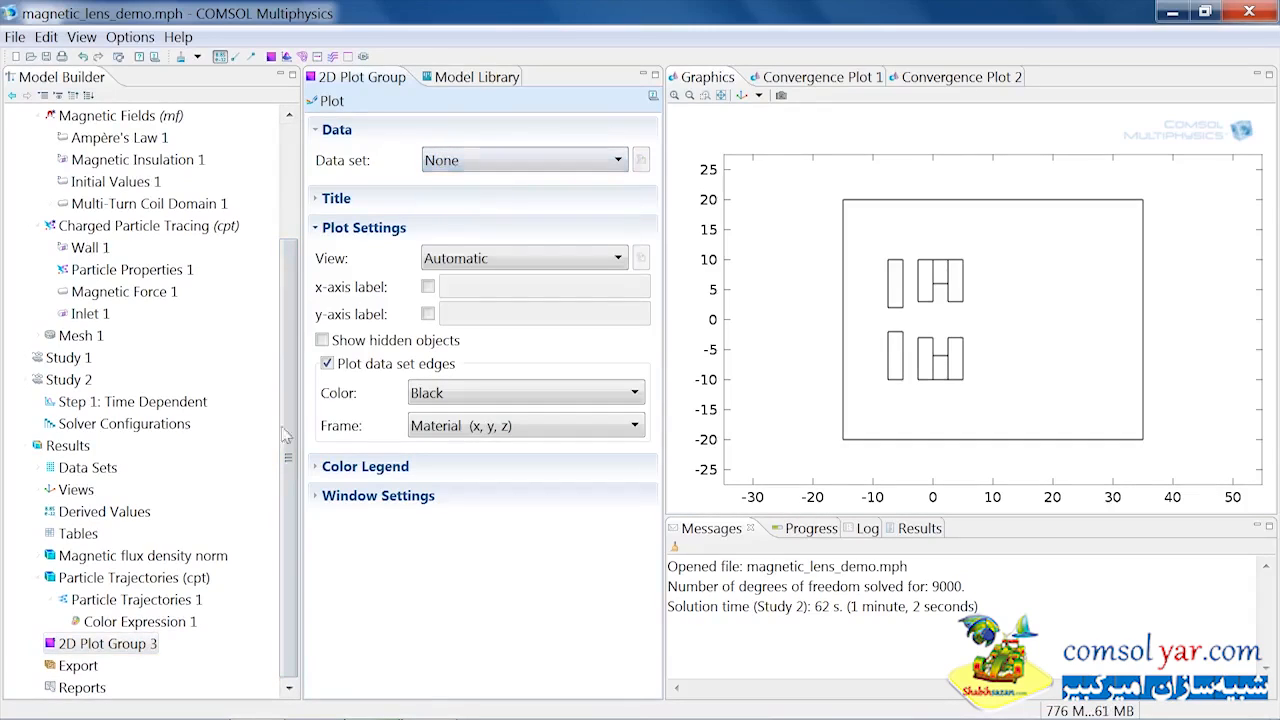
- Add a Poincaré Map to 2D Plot Group 3, using Cut Plane 2 as its cut plane, and plot it
{"action": "right_click", "coordinate": [145, 645]}
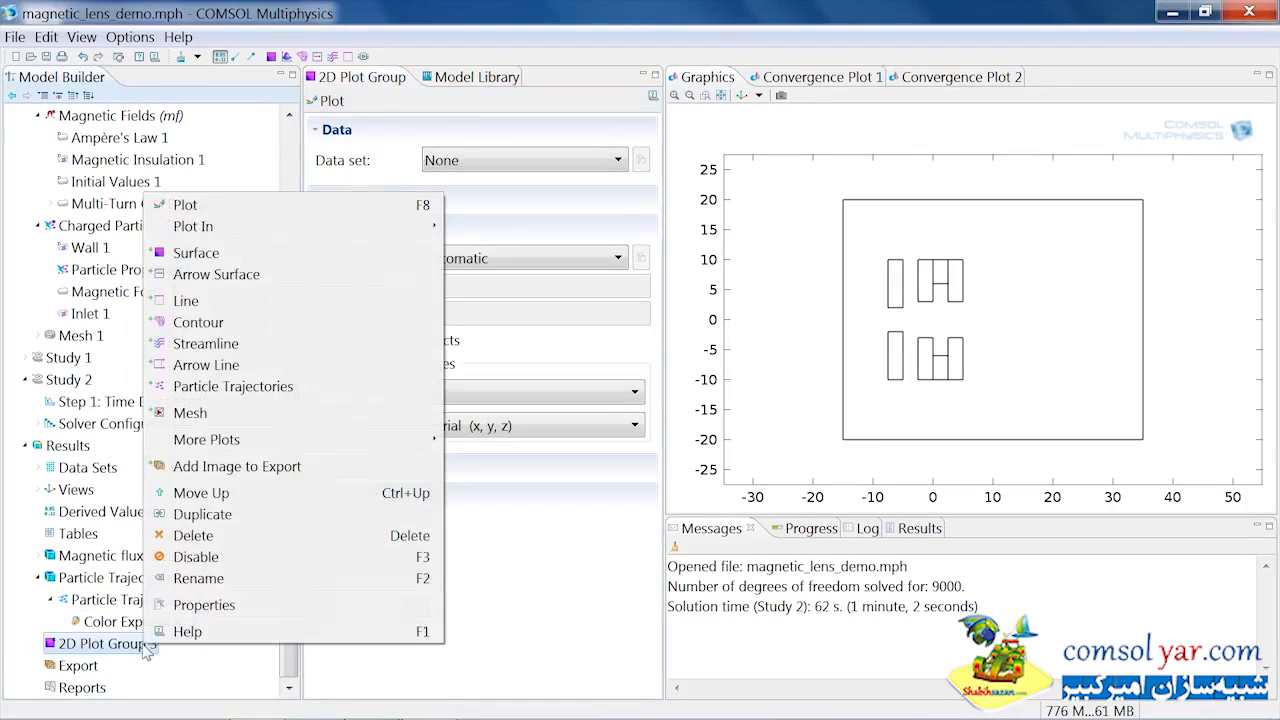
{"action": "mouse_move", "coordinate": [430, 440]}
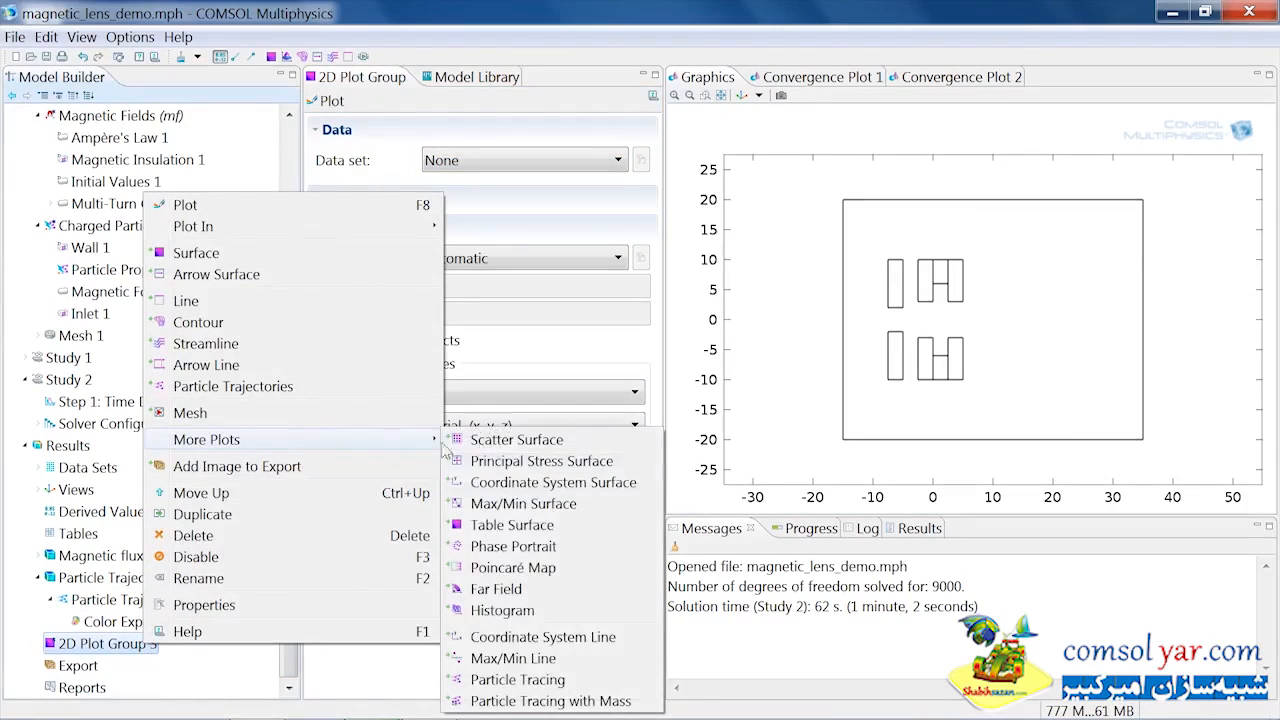
{"action": "left_click", "coordinate": [538, 567]}
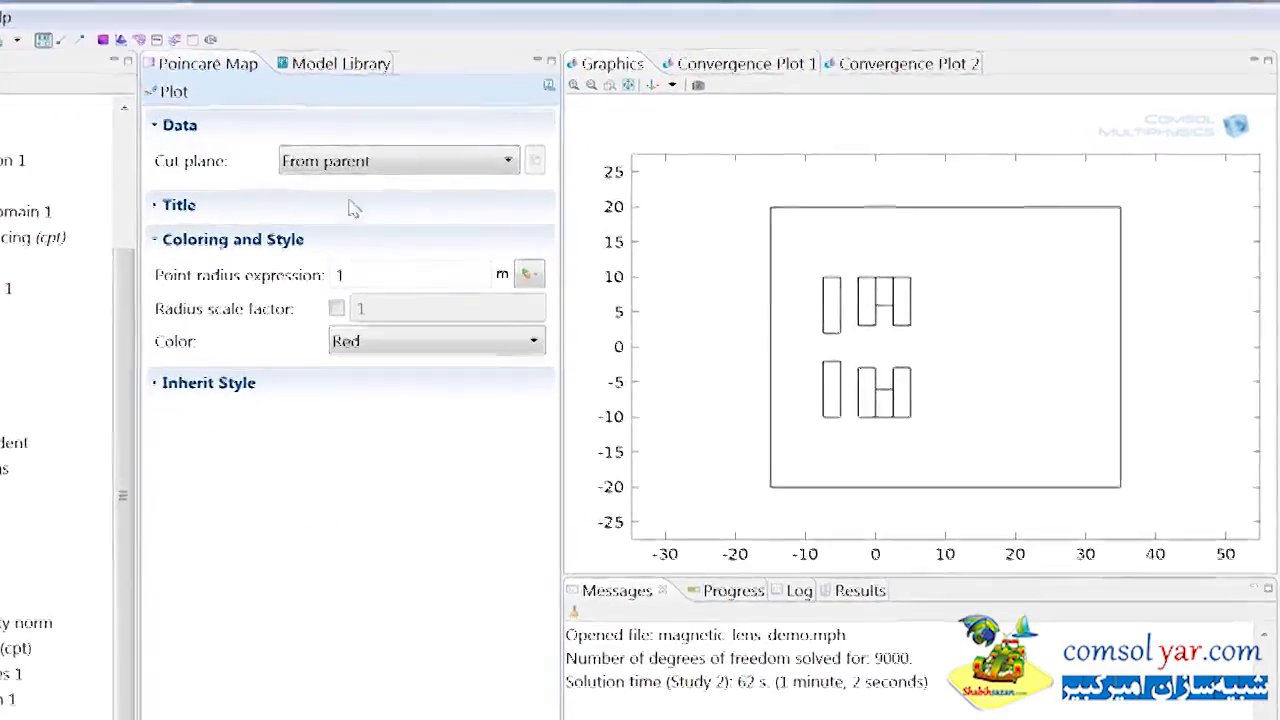
{"action": "left_click", "coordinate": [484, 165]}
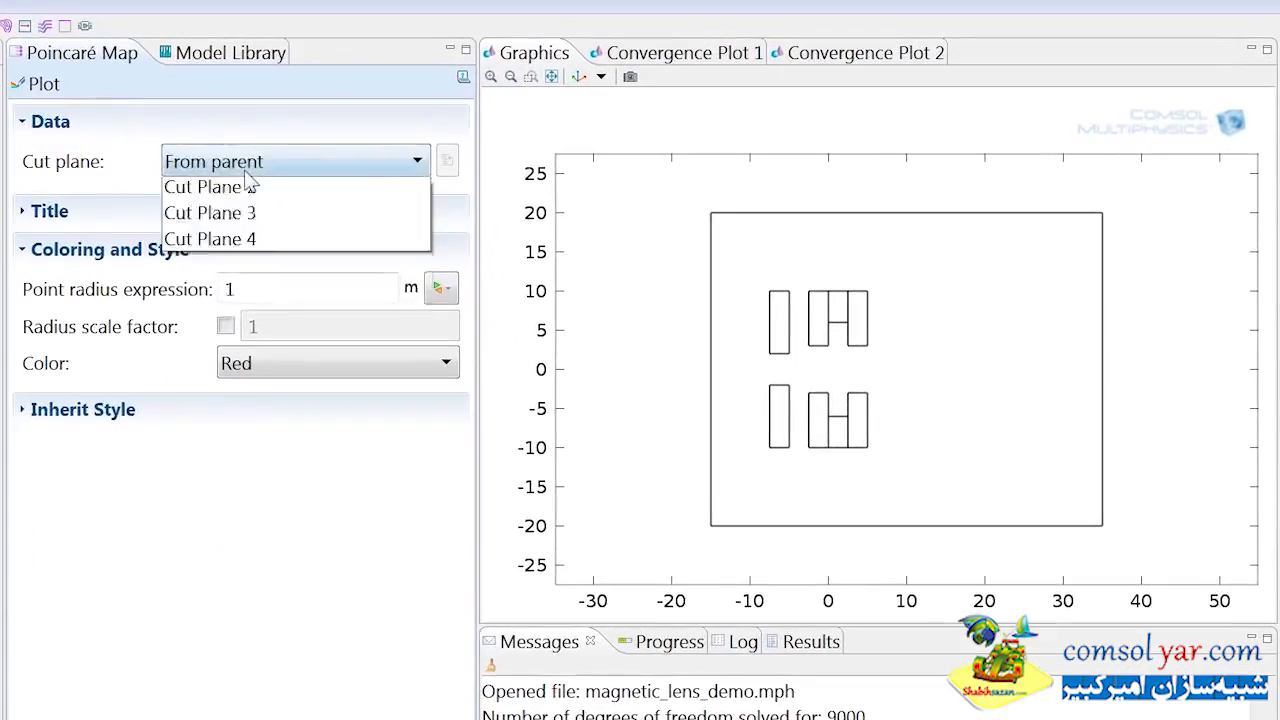
{"action": "left_click", "coordinate": [251, 246]}
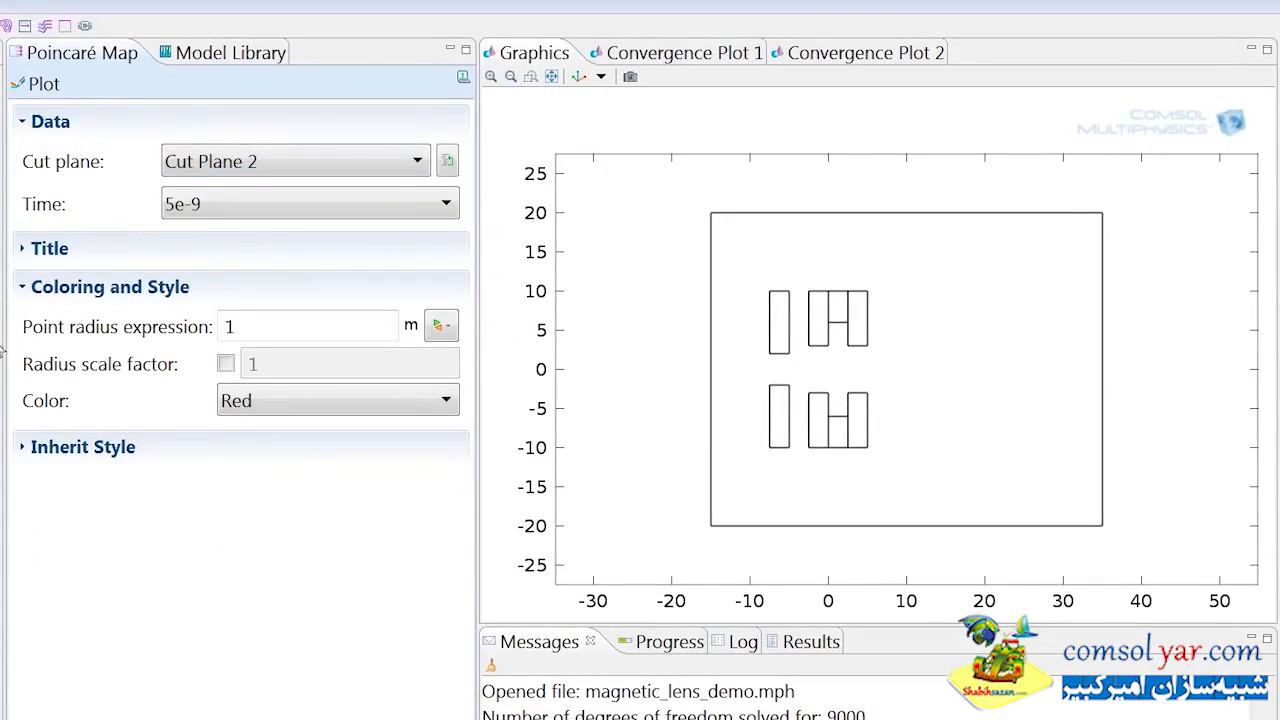
{"action": "left_click", "coordinate": [45, 88]}
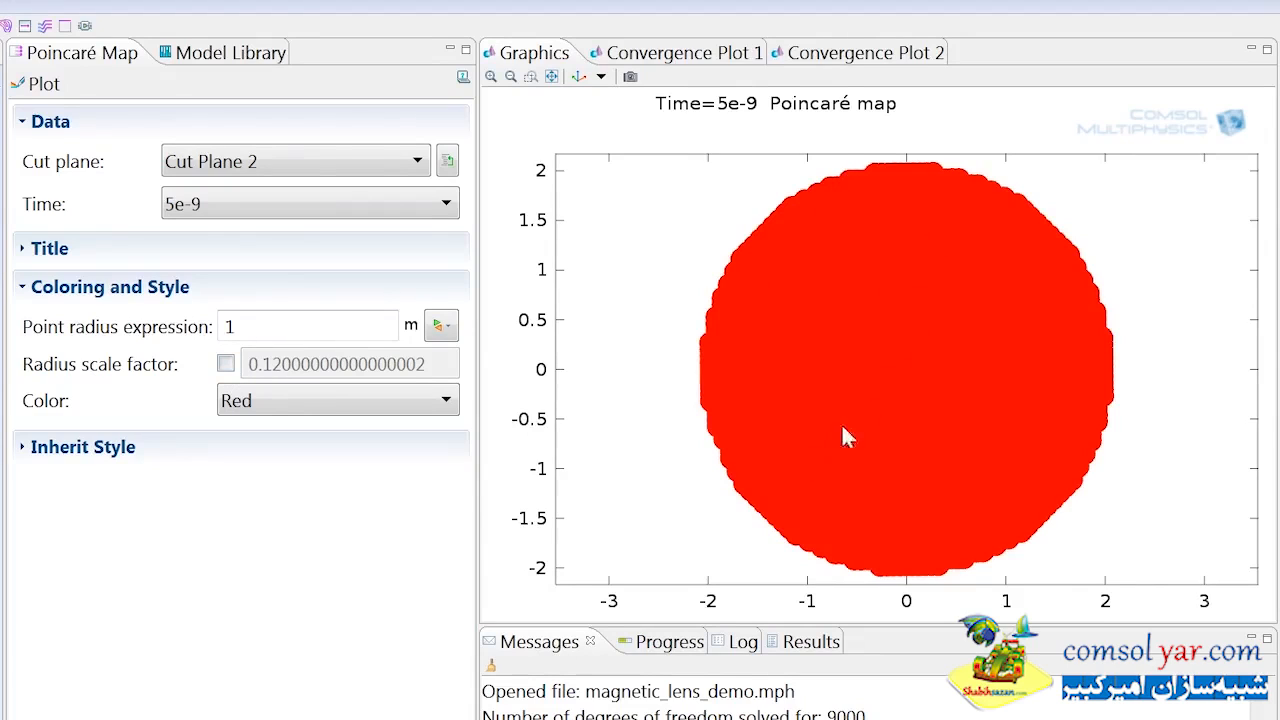
- Override the Poincaré map's radius scale factor with 0.04 and replot
{"action": "left_click", "coordinate": [225, 364]}
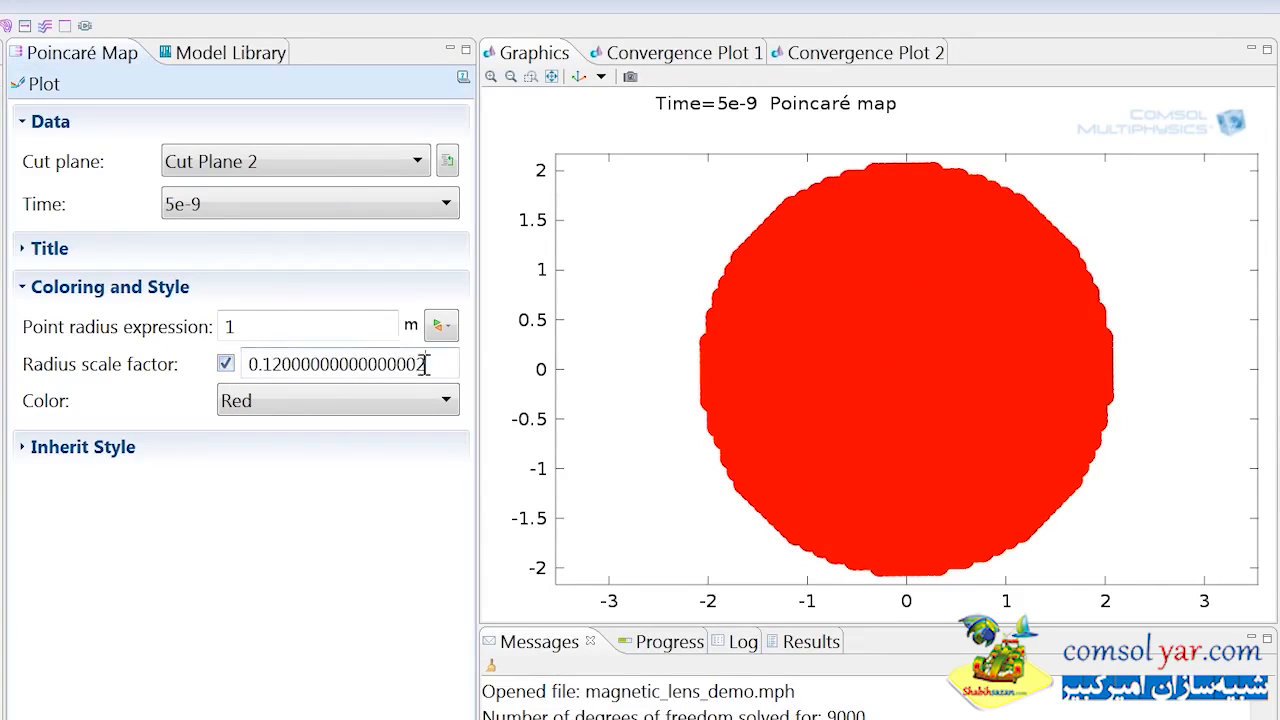
{"action": "left_click_drag", "start_coordinate": [426, 364], "coordinate": [266, 364]}
{"action": "type", "text": "04"}
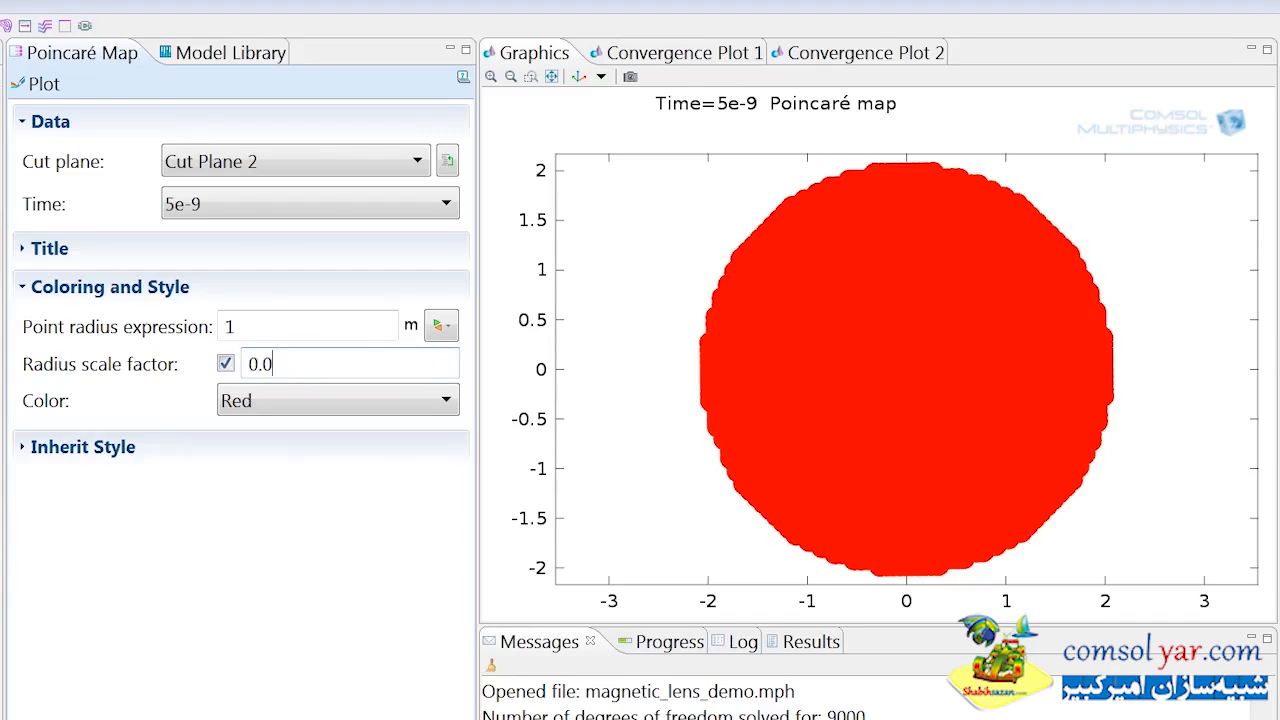
{"action": "left_click", "coordinate": [45, 85]}
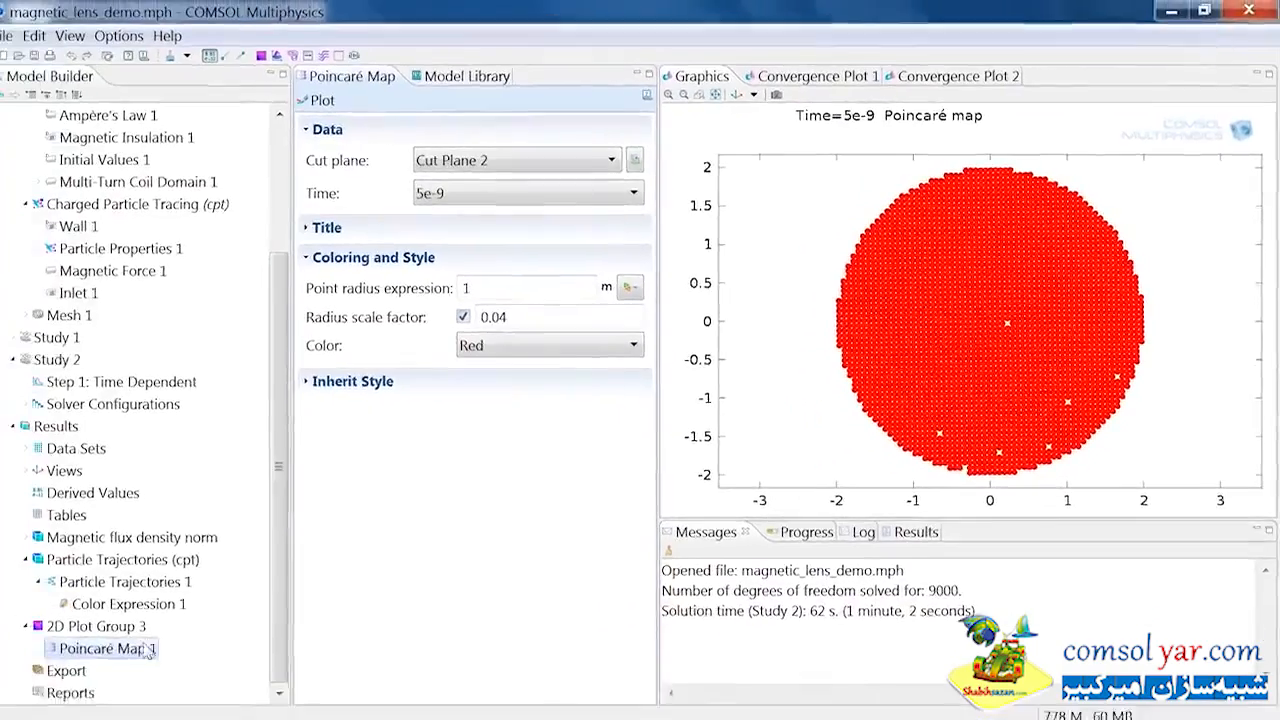
- Duplicate Poincaré Map 1, set the copy's cut plane to Cut Plane 3 and its color to black, and plot it
{"action": "right_click", "coordinate": [147, 650]}
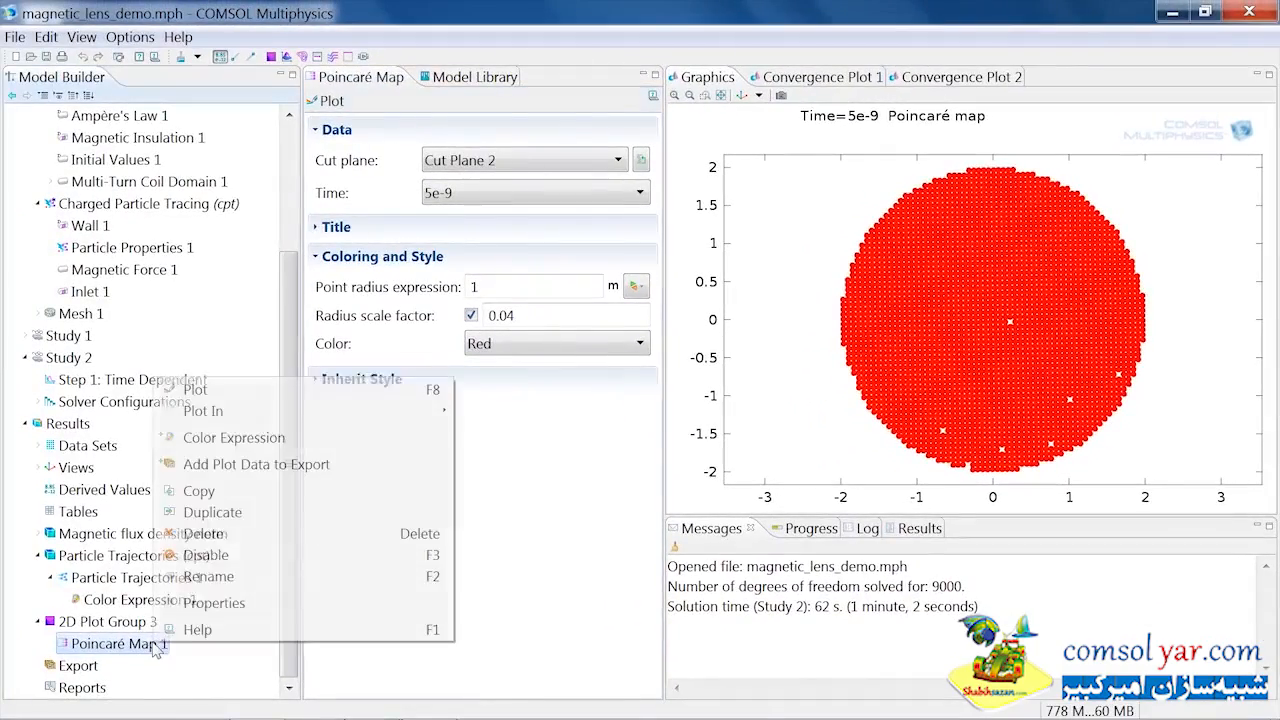
{"action": "left_click", "coordinate": [241, 516]}
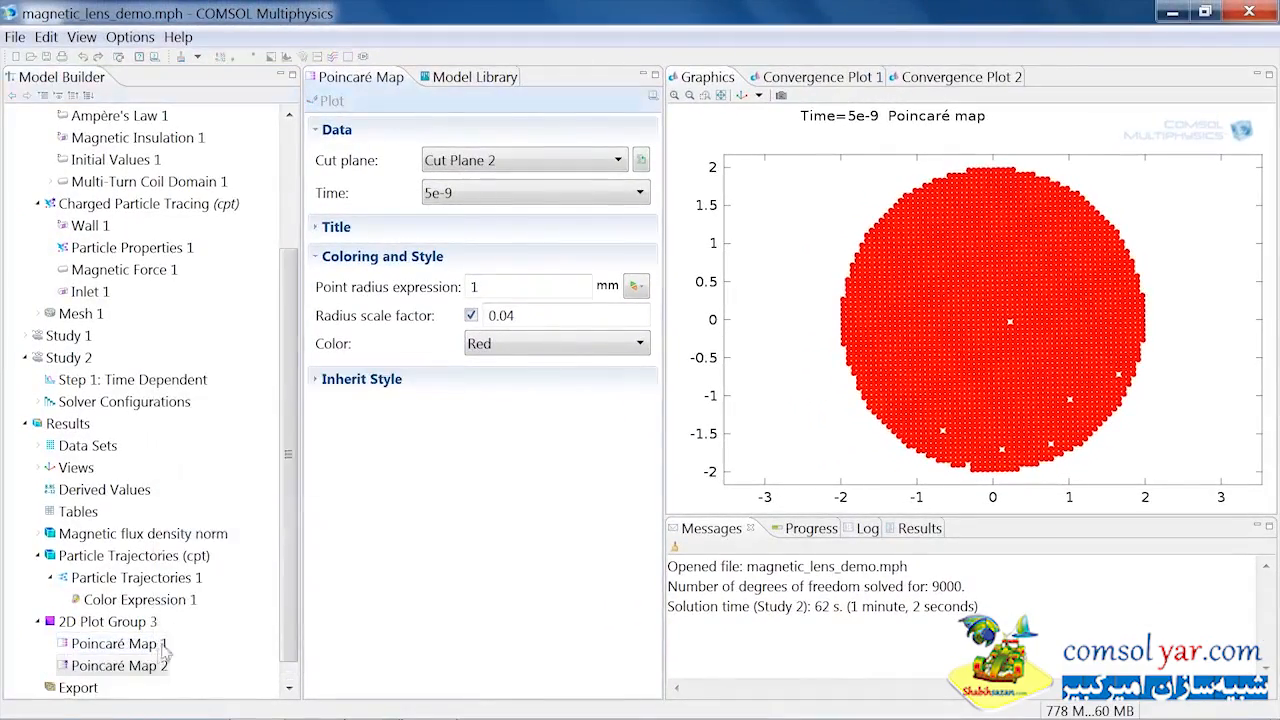
{"action": "left_click", "coordinate": [465, 168]}
{"action": "left_click", "coordinate": [470, 253]}
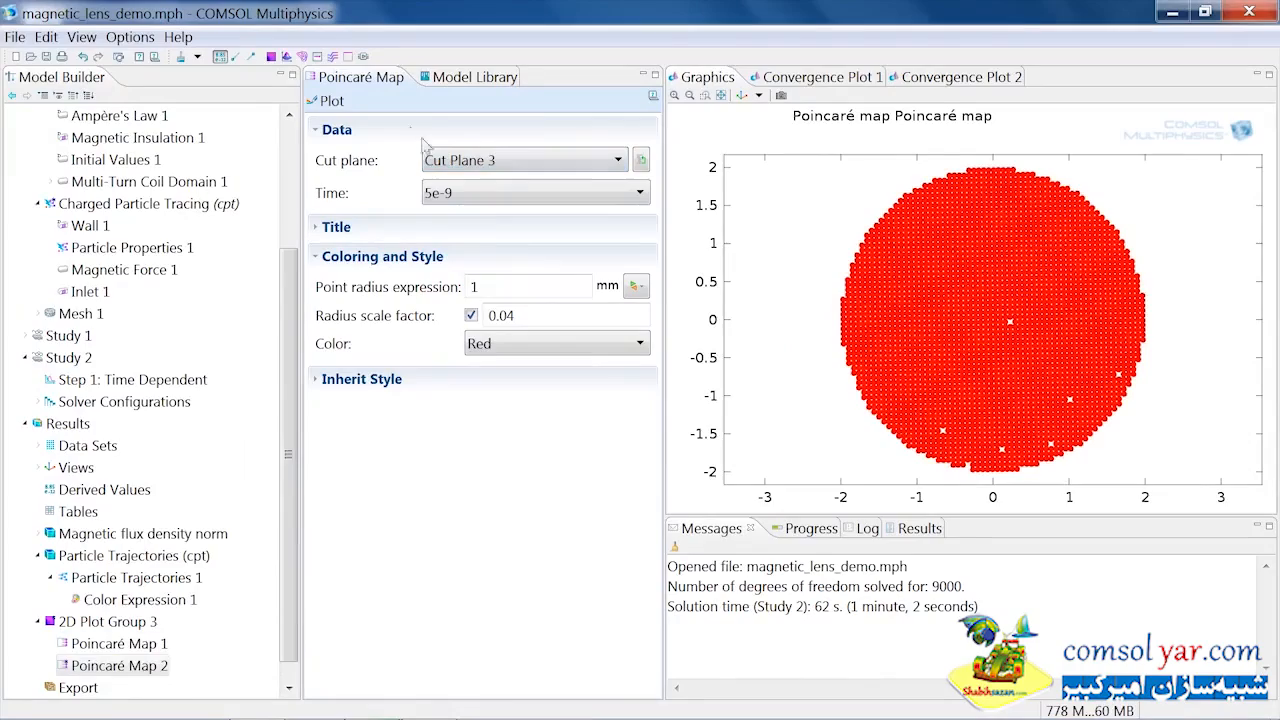
{"action": "left_click", "coordinate": [490, 343]}
{"action": "left_click", "coordinate": [495, 386]}
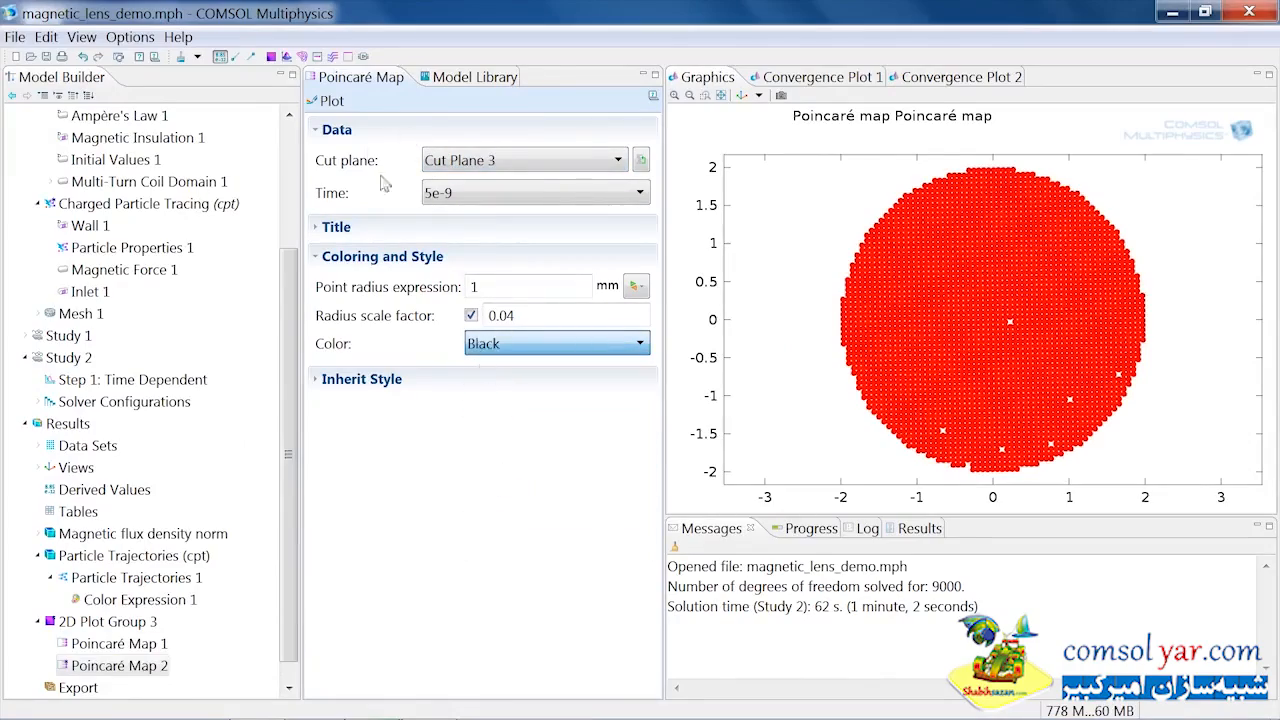
{"action": "left_click", "coordinate": [331, 100]}
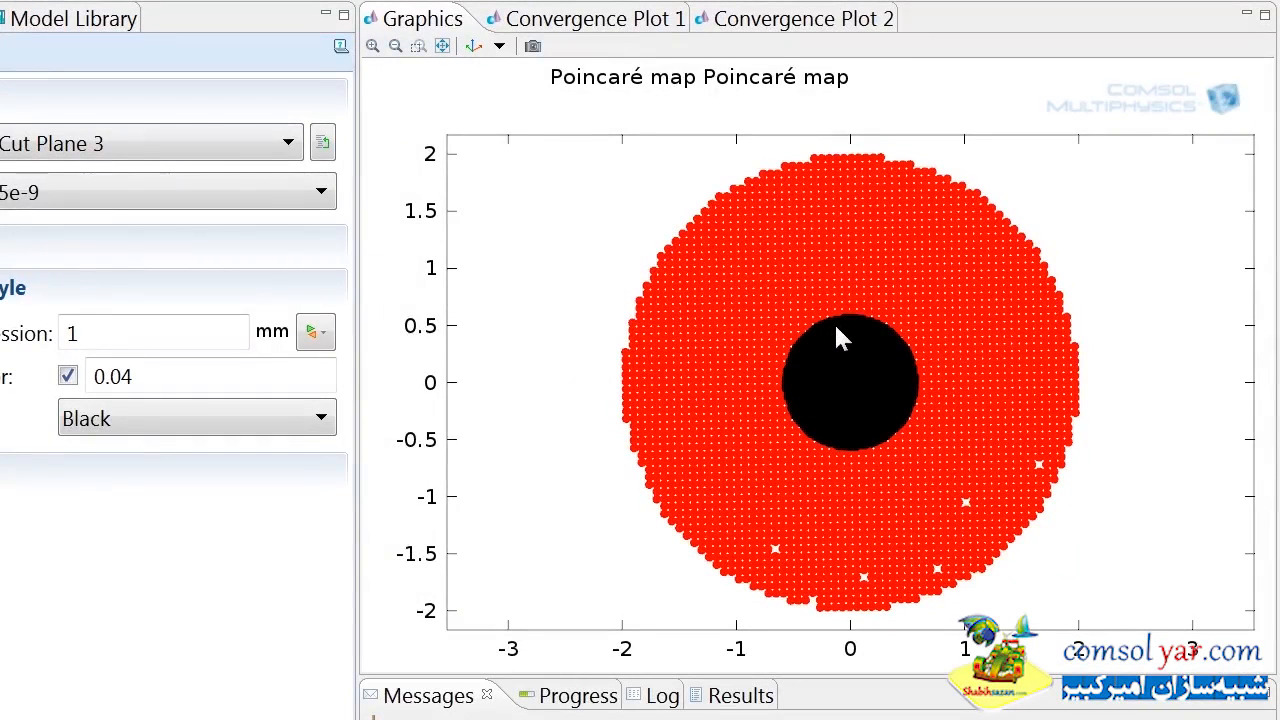
{"action": "scroll", "coordinate": [878, 372], "scroll_direction": "up", "scroll_amount": 2}
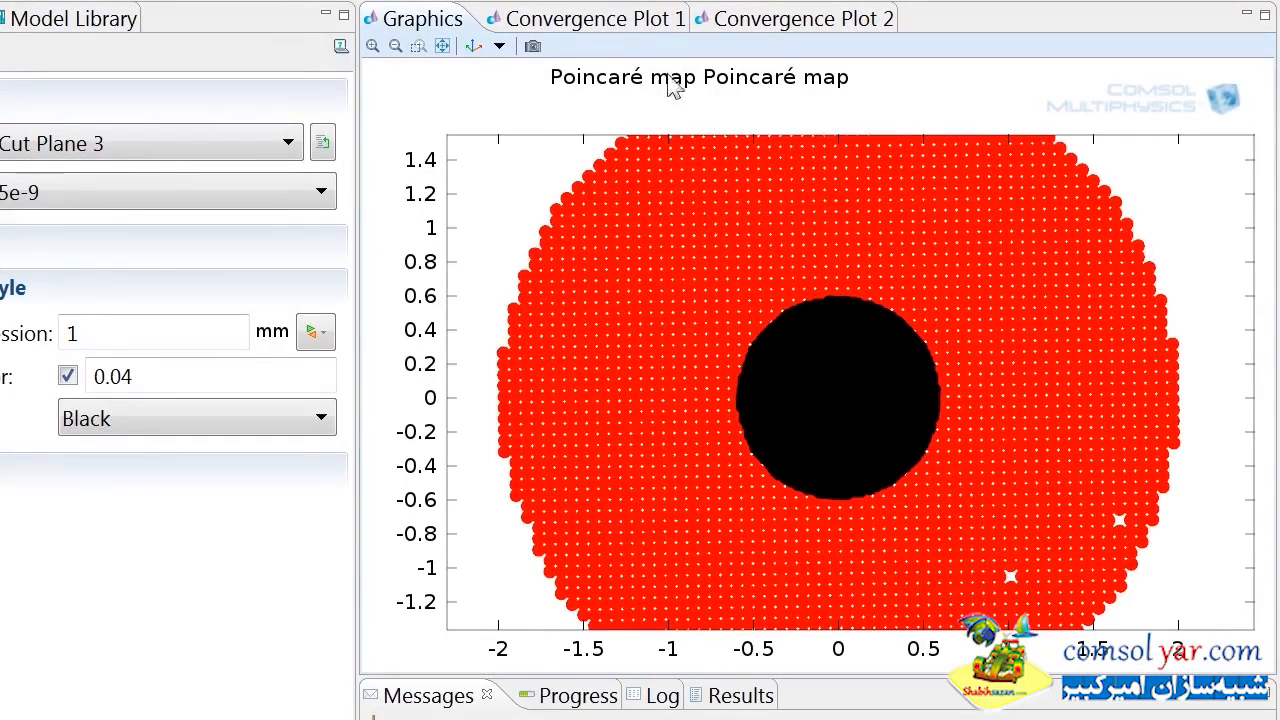
{"action": "left_click", "coordinate": [445, 48]}
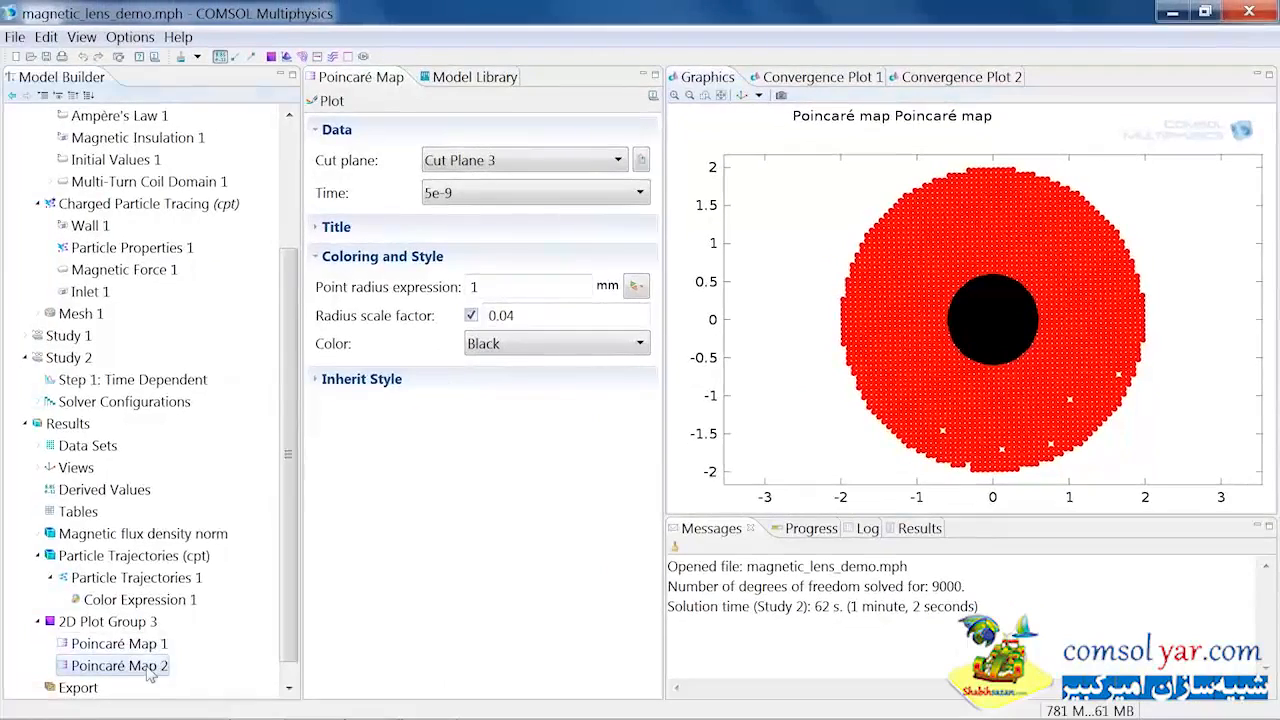
- Duplicate Poincaré Map 2, set the copy's cut plane to Cut Plane 4 and its color to blue, and plot it
{"action": "right_click", "coordinate": [148, 675]}
{"action": "left_click", "coordinate": [225, 537]}
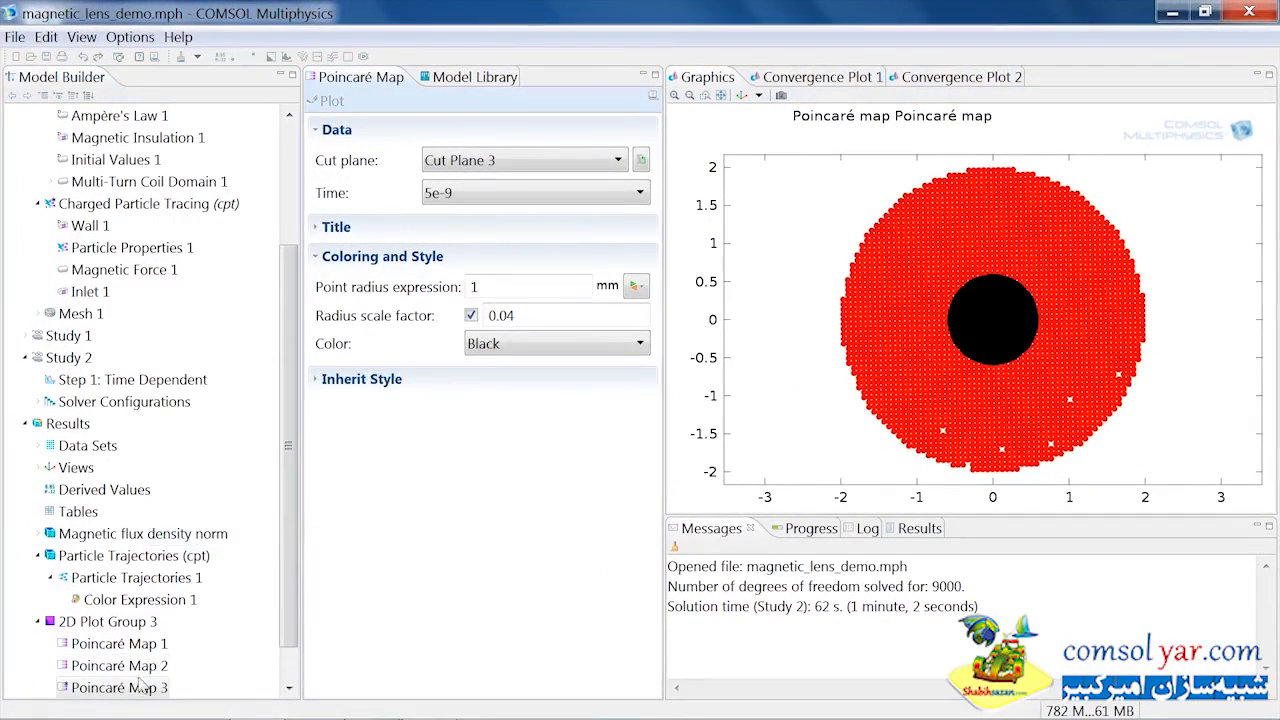
{"action": "left_click", "coordinate": [480, 162]}
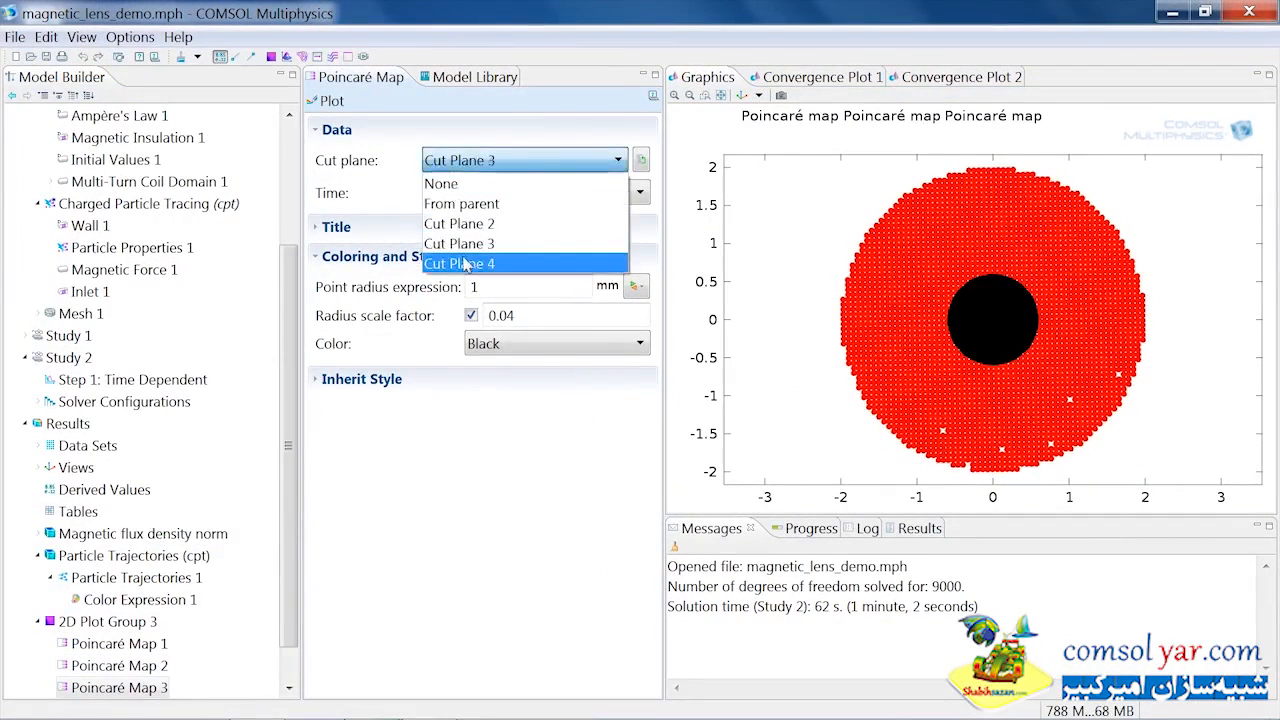
{"action": "left_click", "coordinate": [465, 264]}
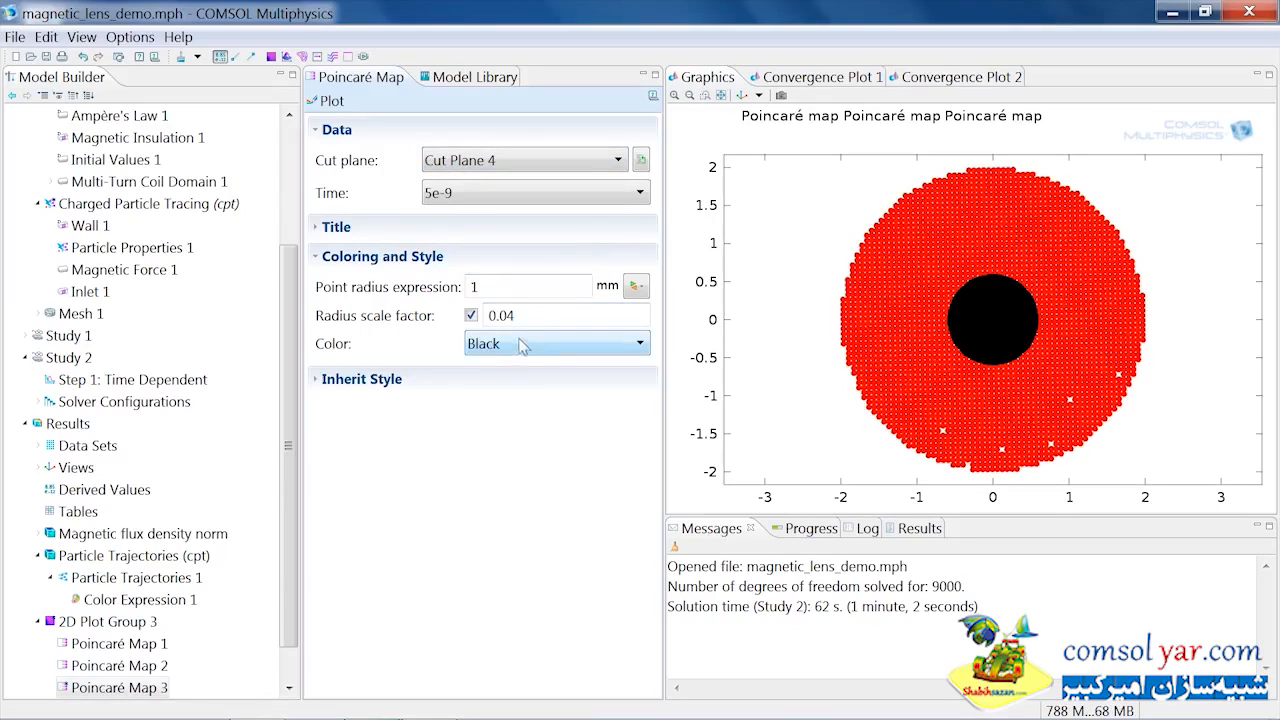
{"action": "left_click", "coordinate": [521, 345]}
{"action": "left_click", "coordinate": [505, 406]}
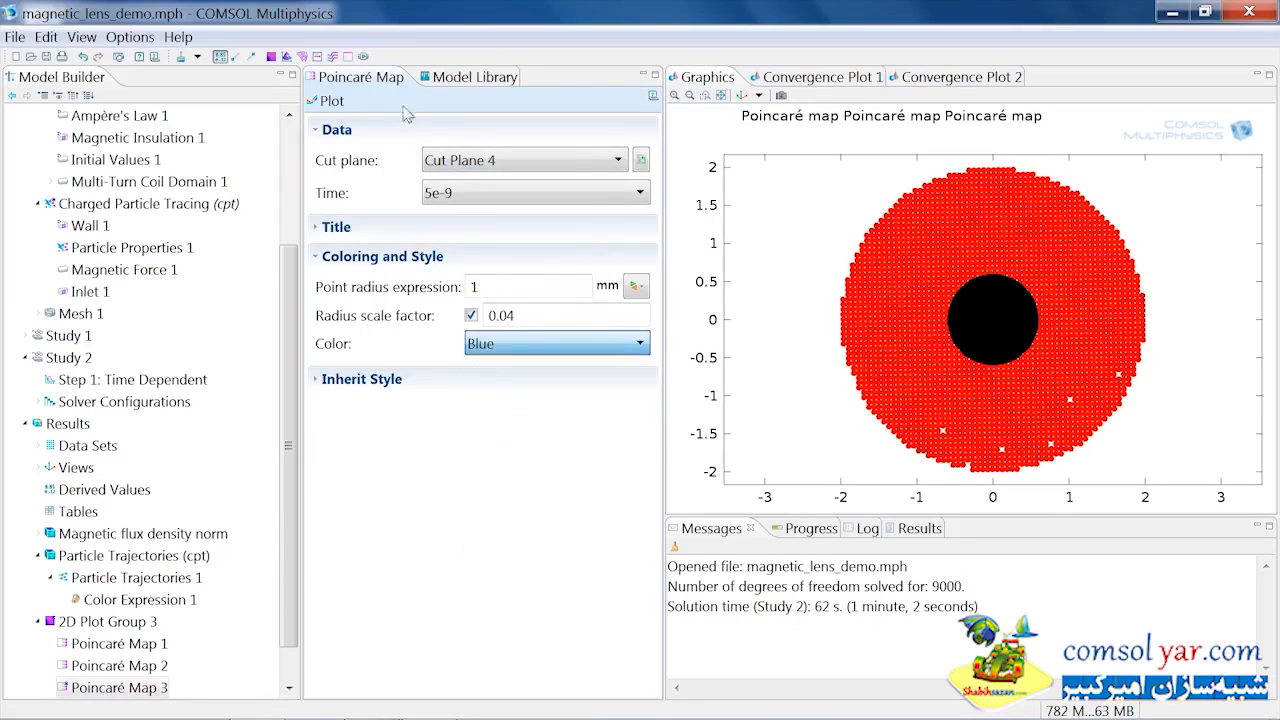
{"action": "left_click", "coordinate": [327, 102]}
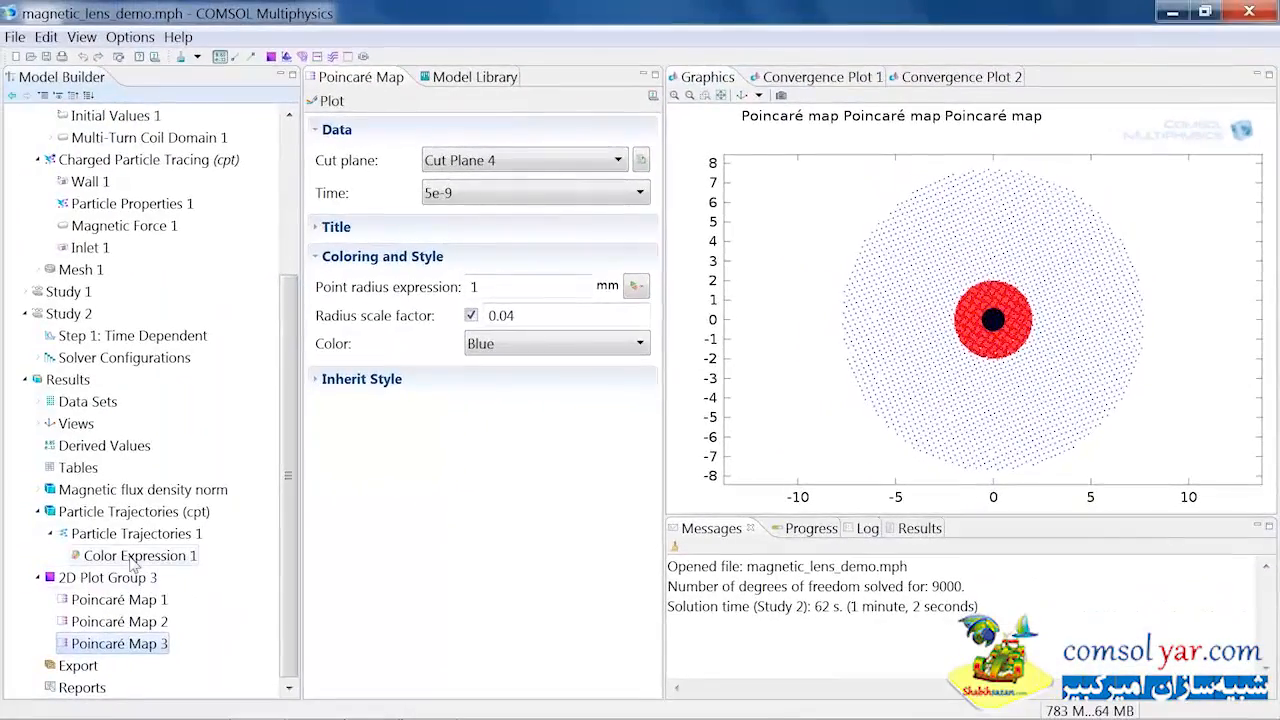
- Add an Average data set that uses Particle 1 as its source and Point as its geometry level
{"action": "left_click", "coordinate": [130, 556]}
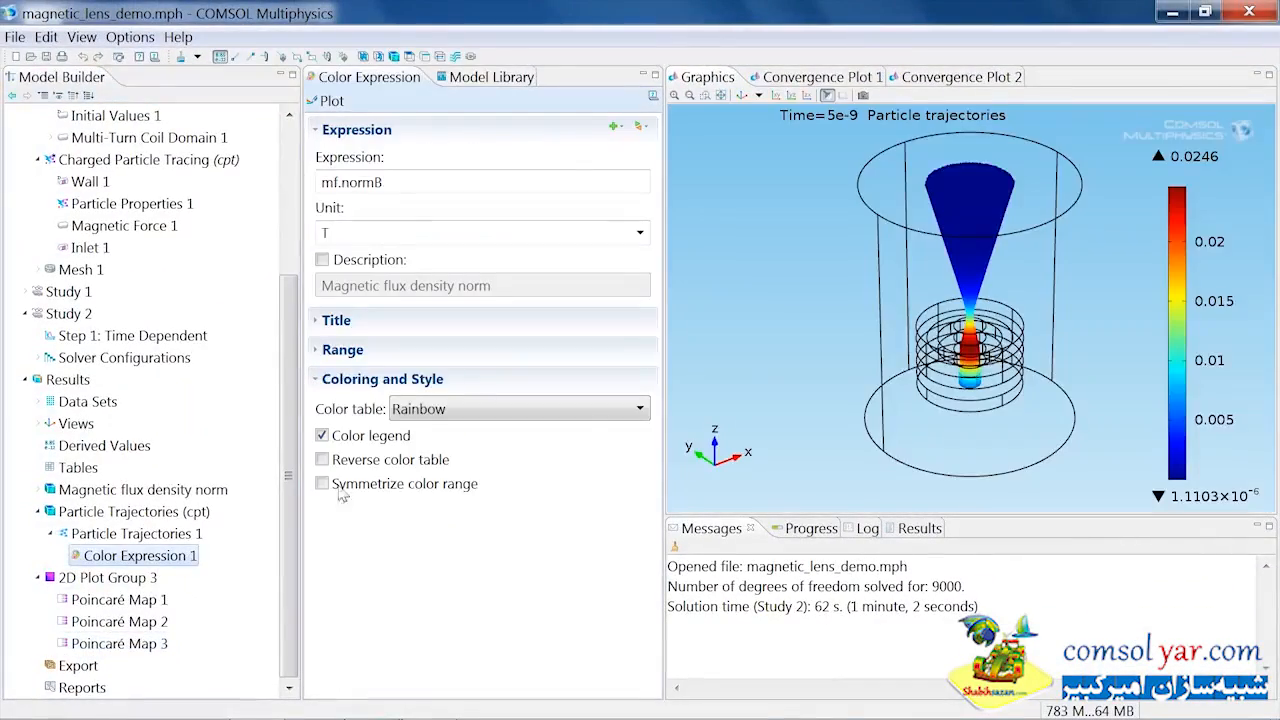
{"action": "left_click_drag", "start_coordinate": [1027, 345], "coordinate": [888, 350]}
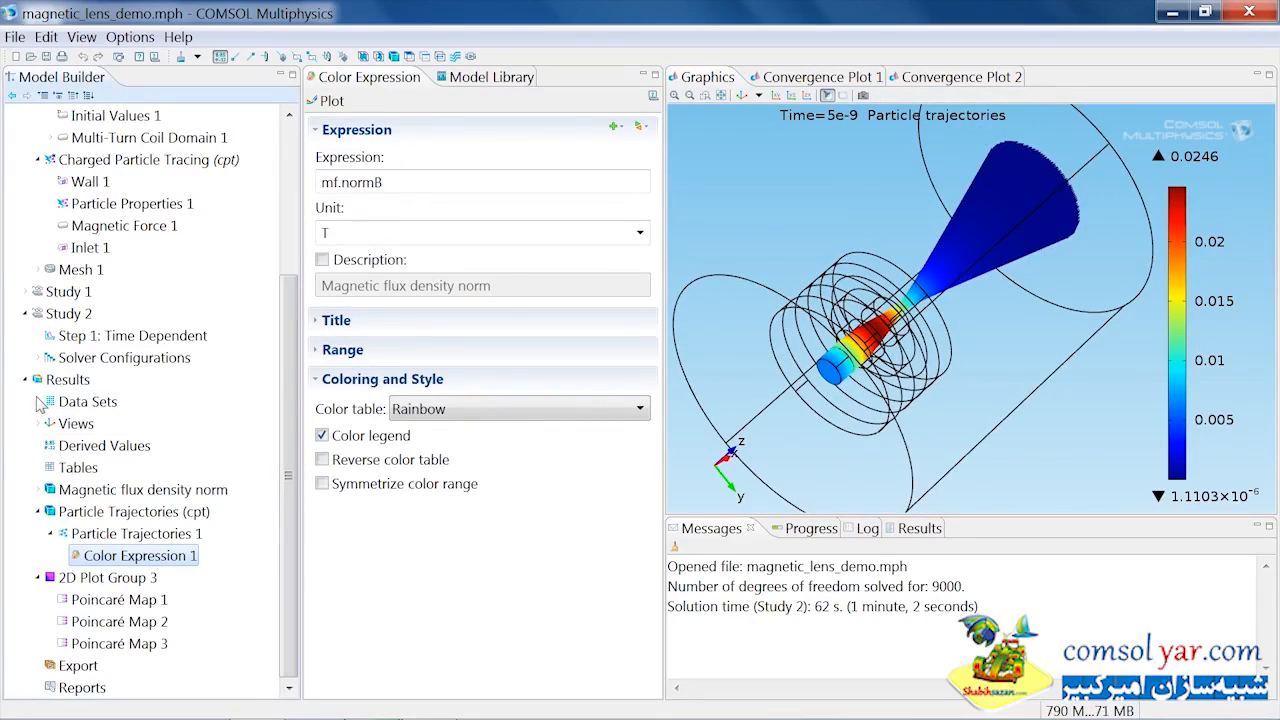
{"action": "right_click", "coordinate": [99, 405]}
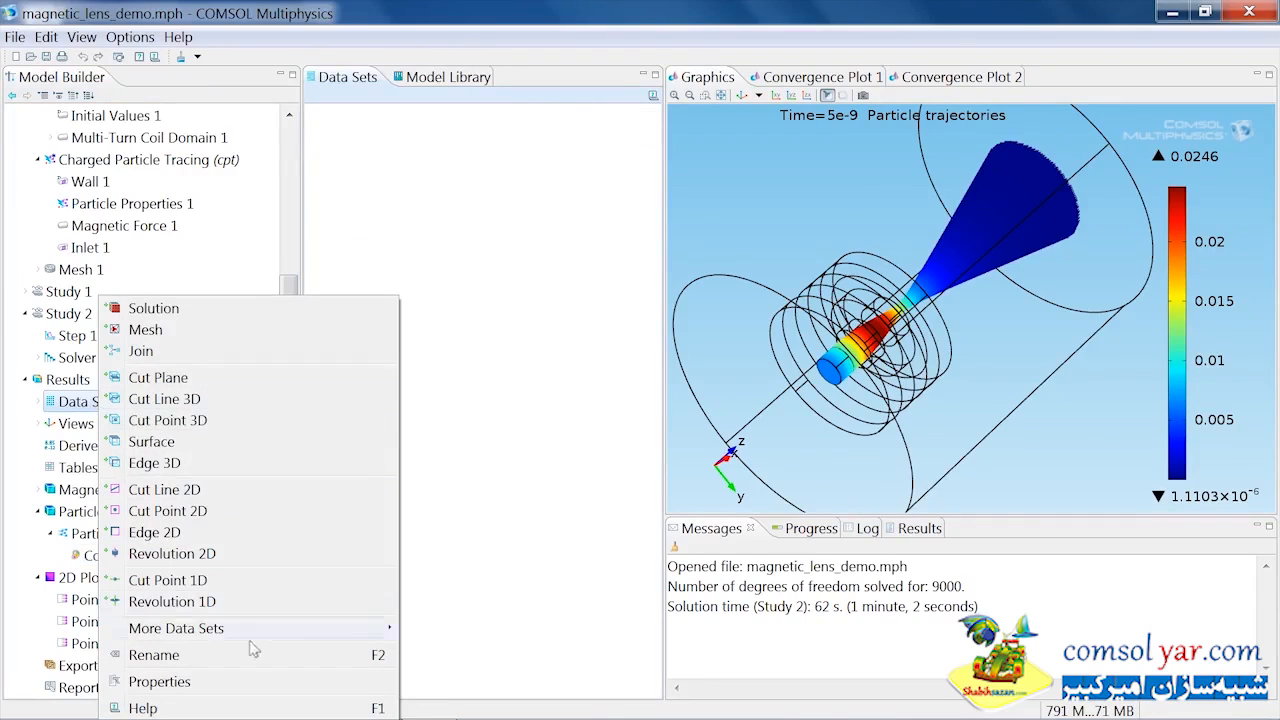
{"action": "mouse_move", "coordinate": [292, 637]}
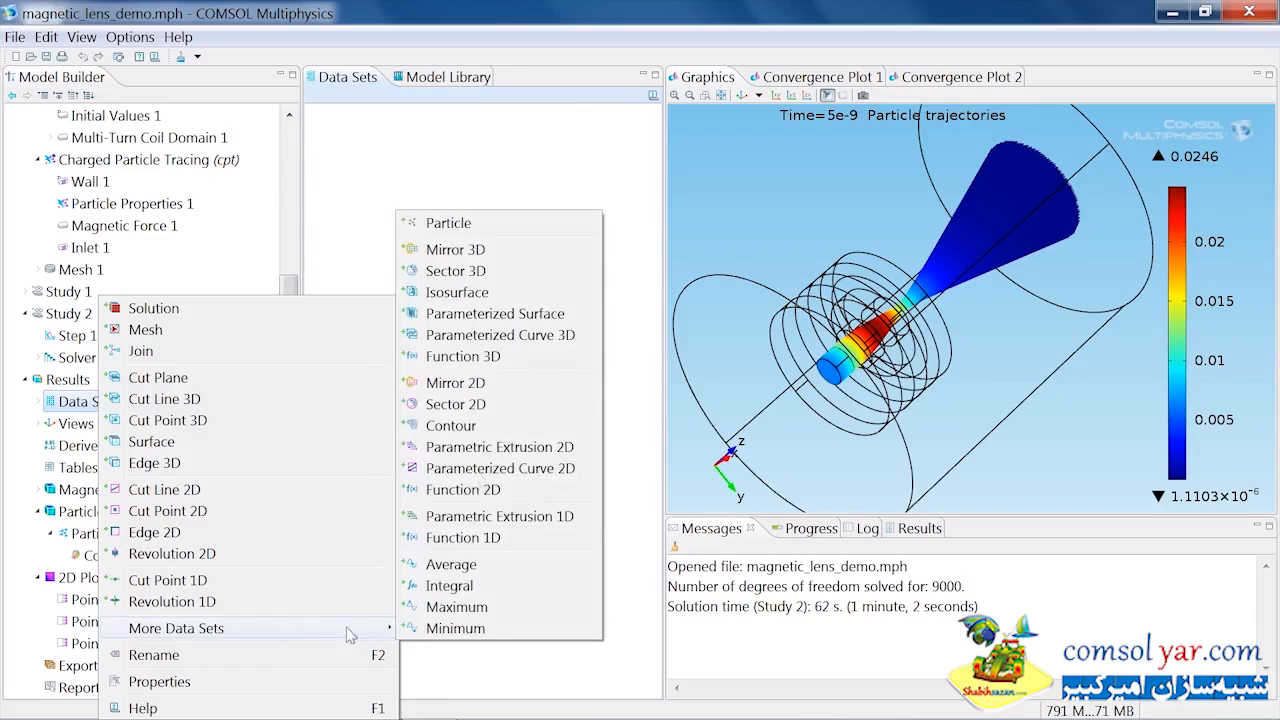
{"action": "left_click", "coordinate": [506, 565]}
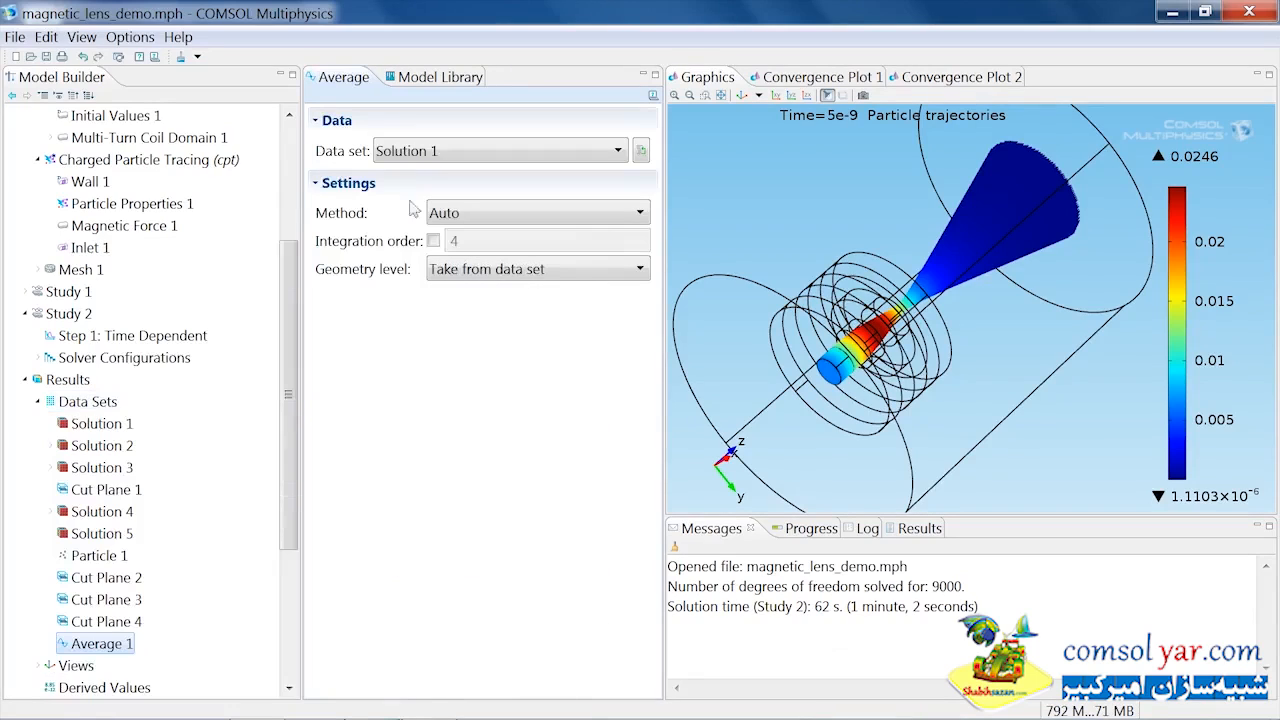
{"action": "left_click", "coordinate": [411, 152]}
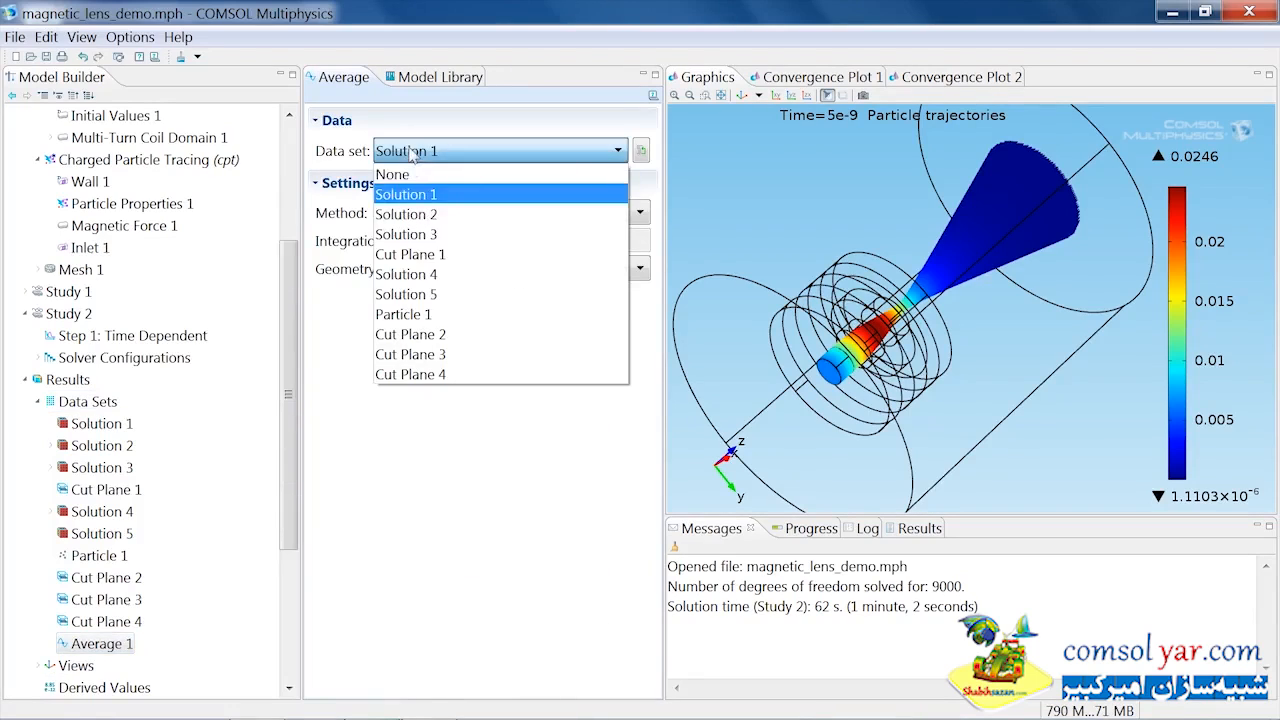
{"action": "left_click", "coordinate": [436, 314]}
{"action": "left_click", "coordinate": [475, 275]}
{"action": "left_click", "coordinate": [466, 368]}
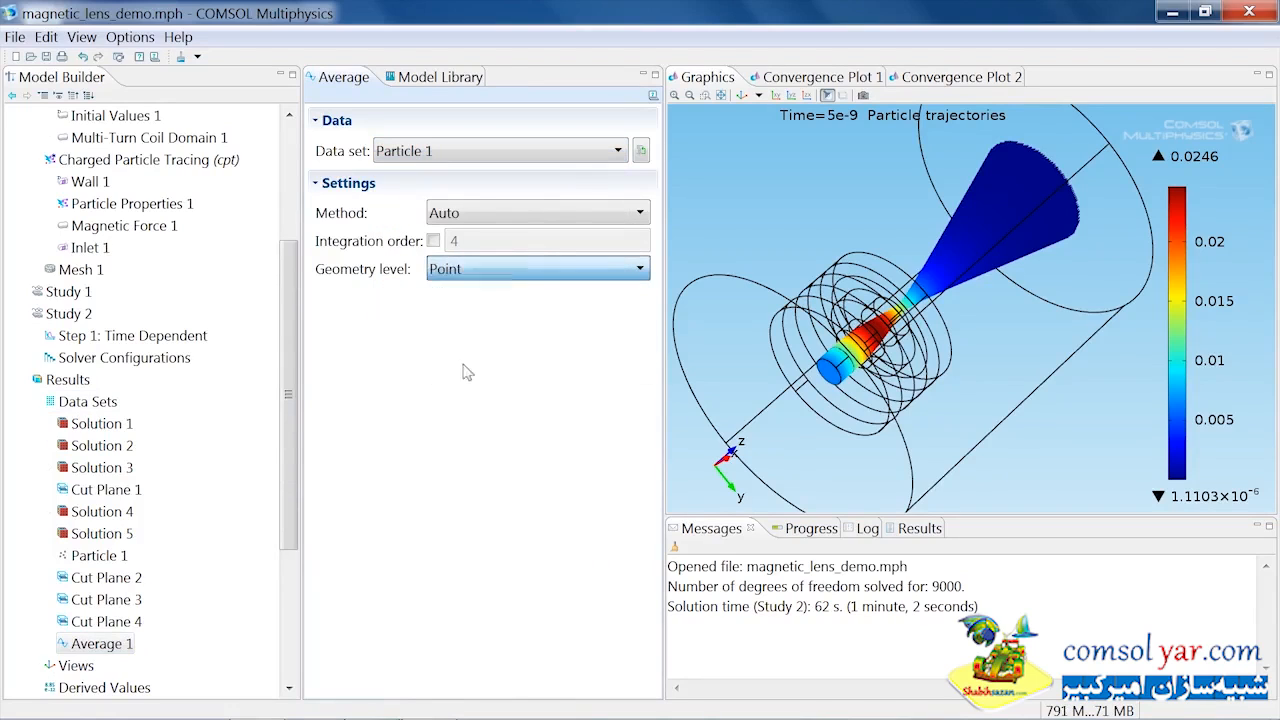
- Add a 1D Plot Group to the results and set its data set to Average 1
{"action": "left_click_drag", "start_coordinate": [287, 316], "coordinate": [300, 455]}
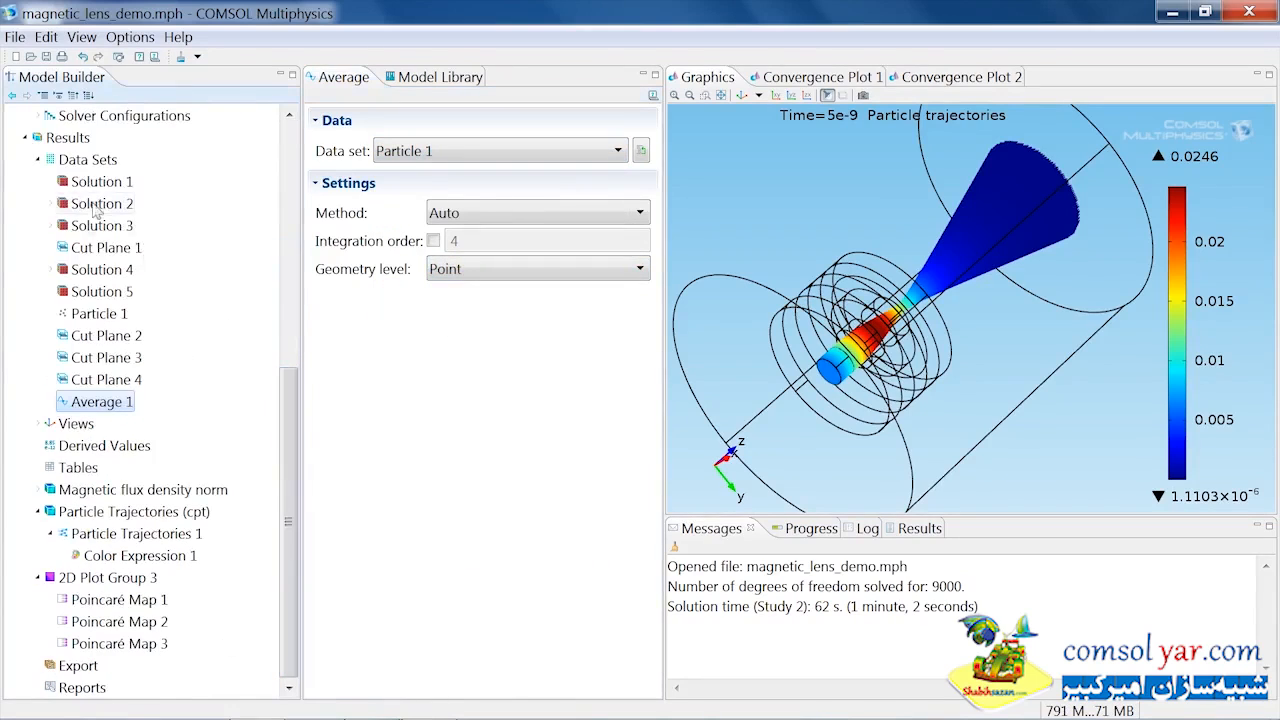
{"action": "left_click", "coordinate": [37, 158]}
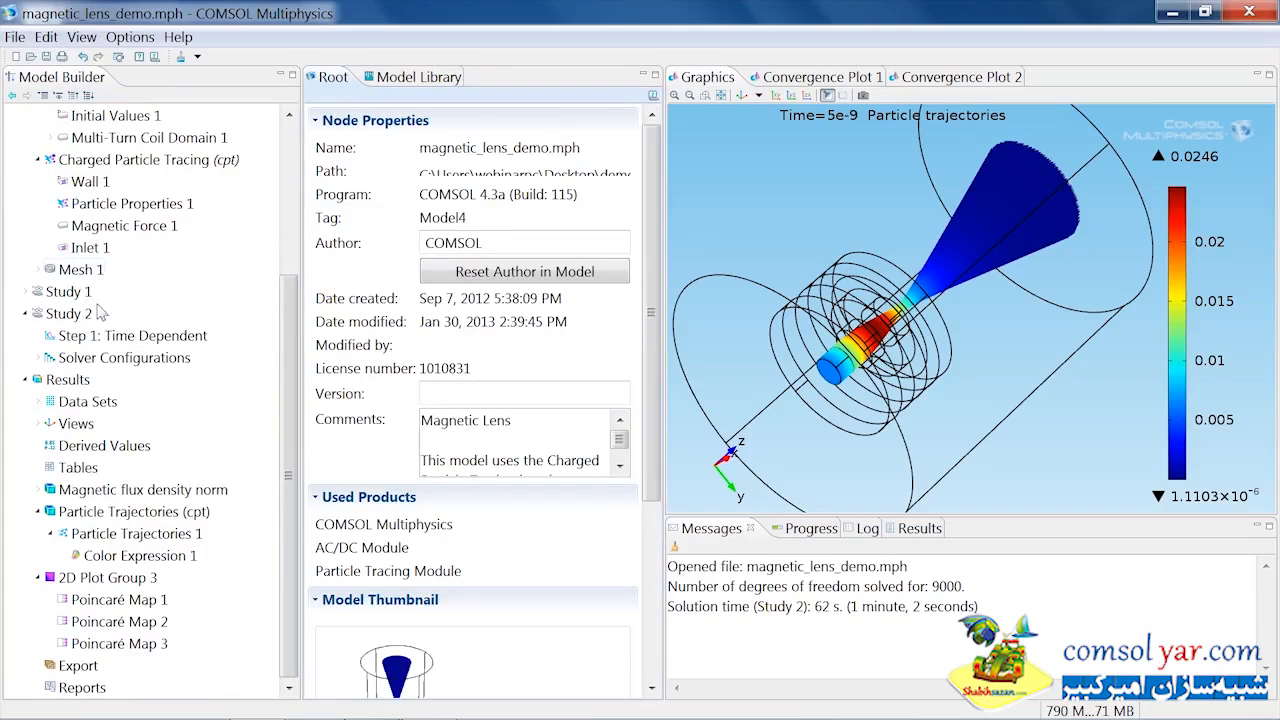
{"action": "left_click", "coordinate": [66, 380]}
{"action": "right_click", "coordinate": [70, 381]}
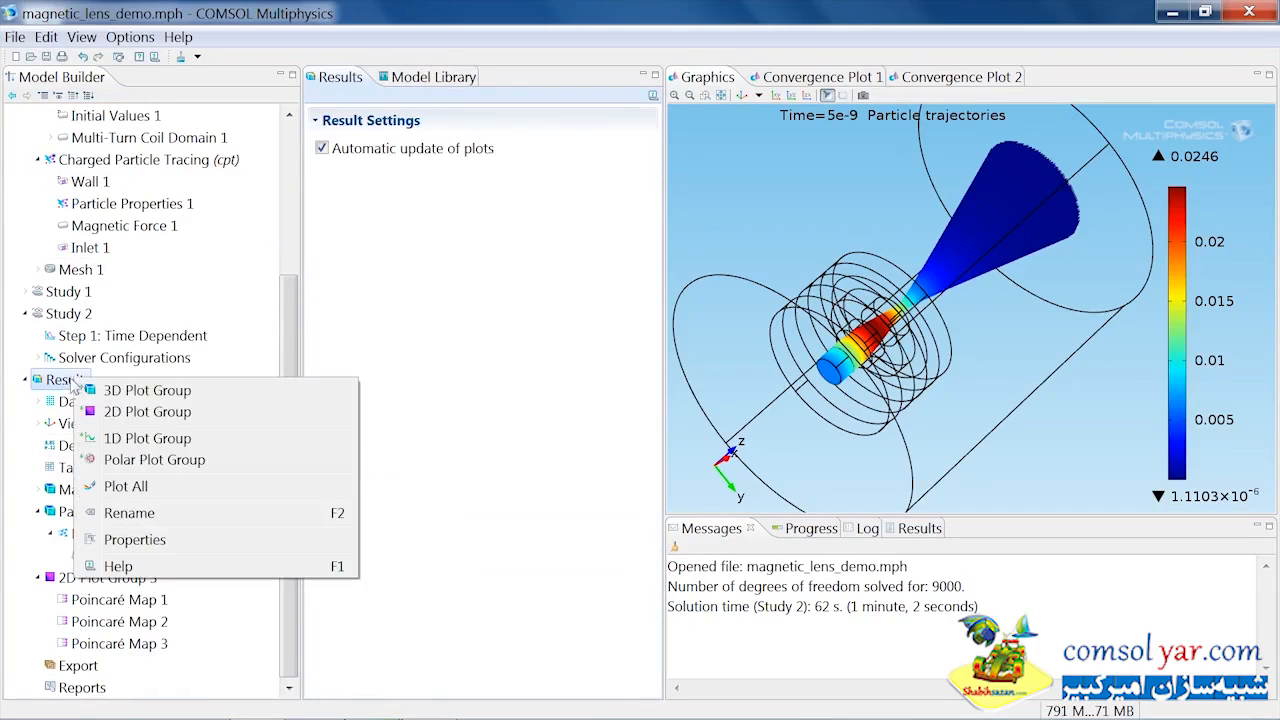
{"action": "left_click", "coordinate": [143, 440]}
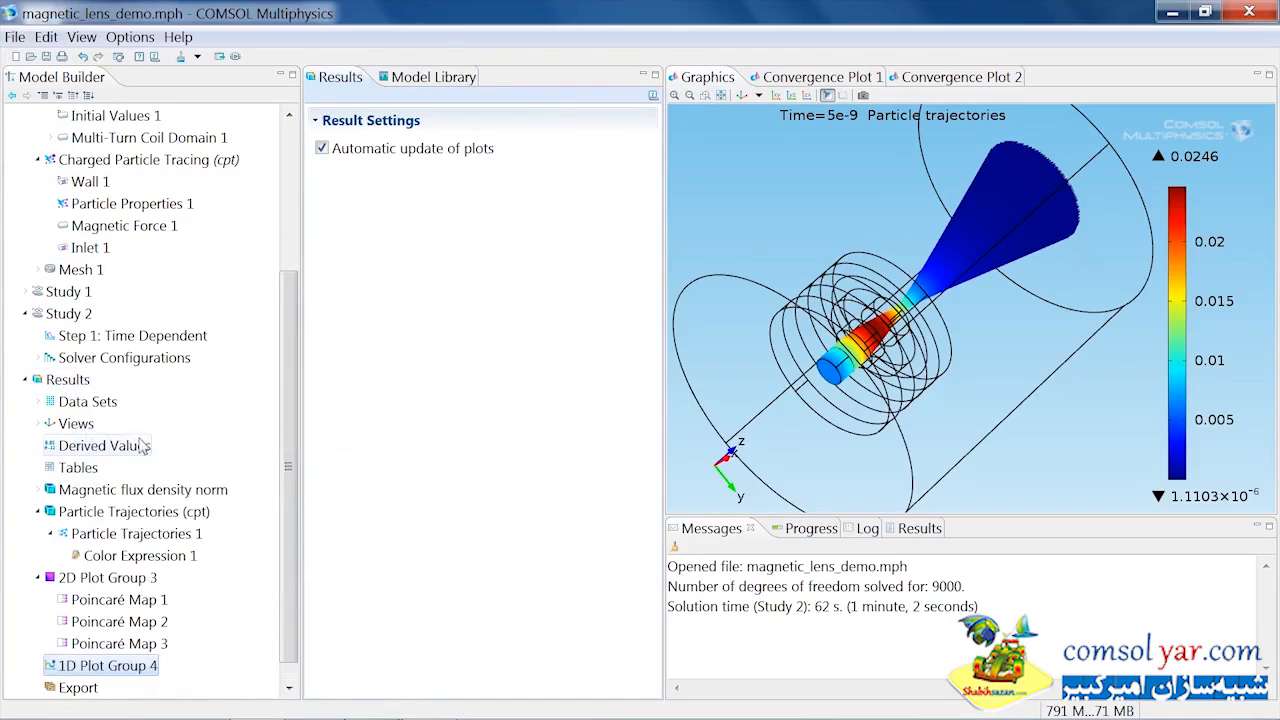
{"action": "left_click", "coordinate": [497, 162]}
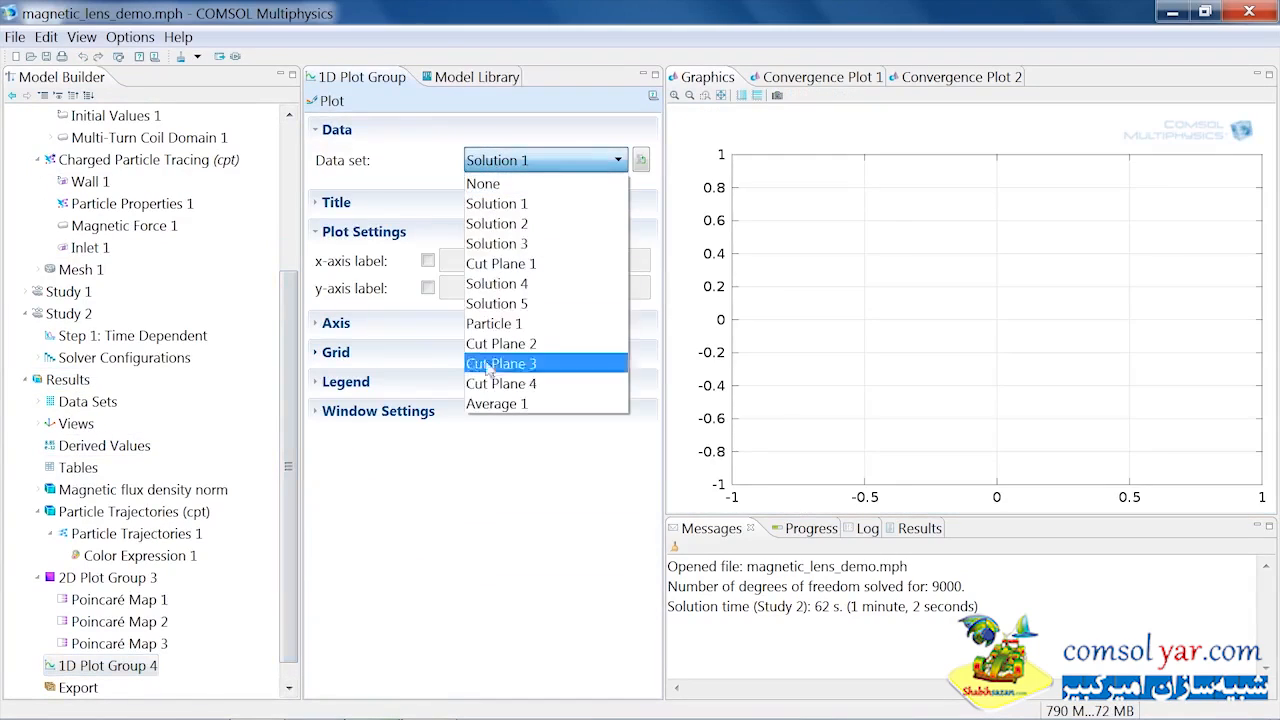
{"action": "left_click", "coordinate": [500, 403]}
- Add a Point Graph to 1D Plot Group 4, plot mf.normB against time, and collapse the other plot groups in the model tree
{"action": "scroll", "coordinate": [290, 410], "scroll_direction": "down", "scroll_amount": 1}
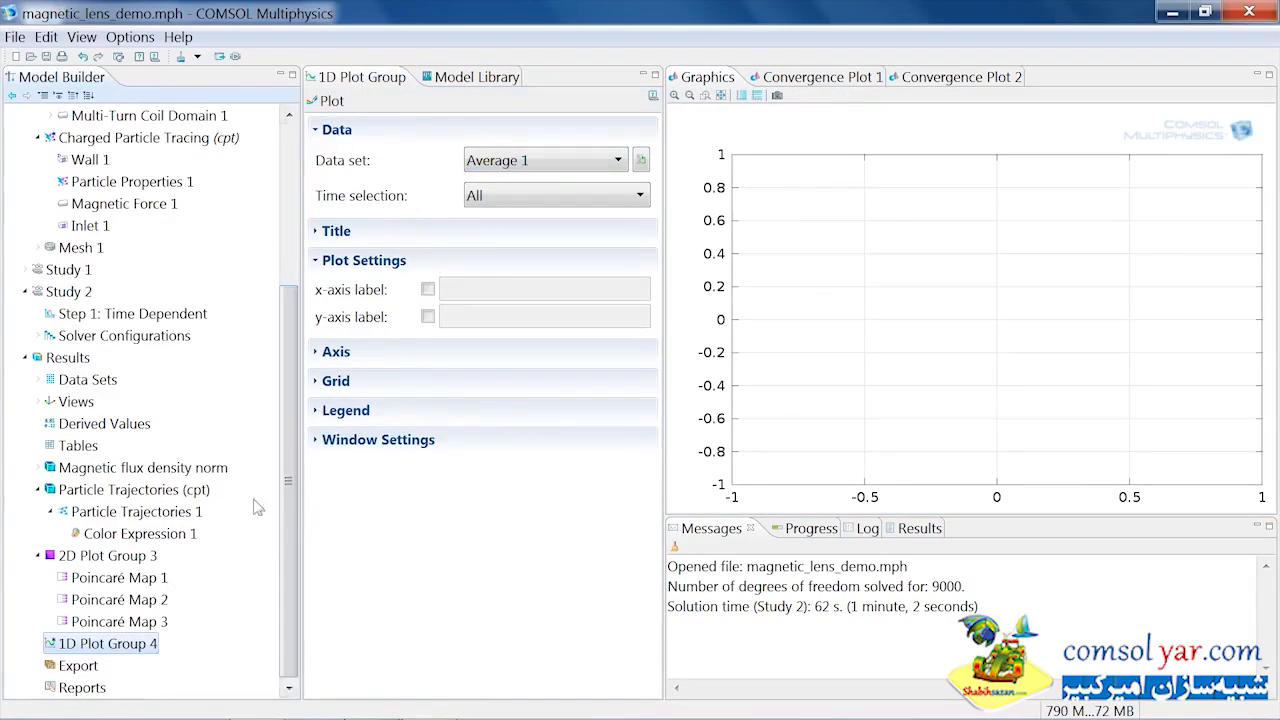
{"action": "right_click", "coordinate": [135, 644]}
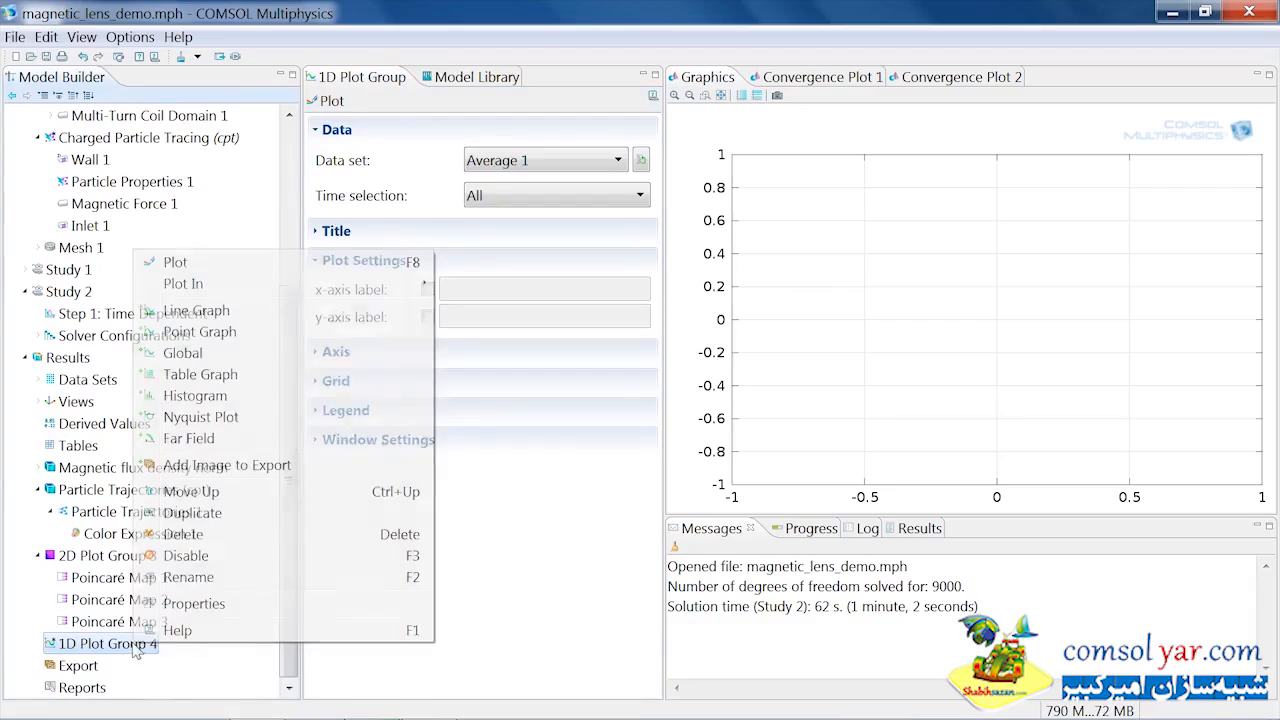
{"action": "left_click", "coordinate": [255, 333]}
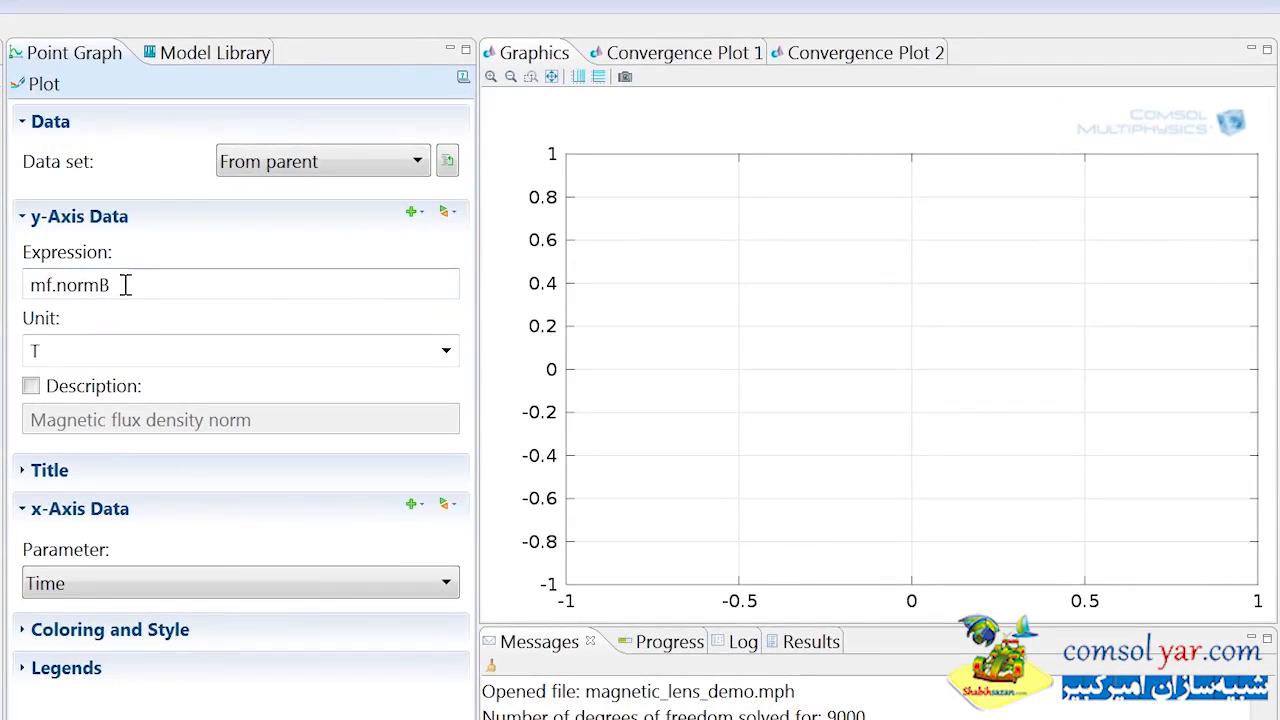
{"action": "left_click", "coordinate": [43, 85]}
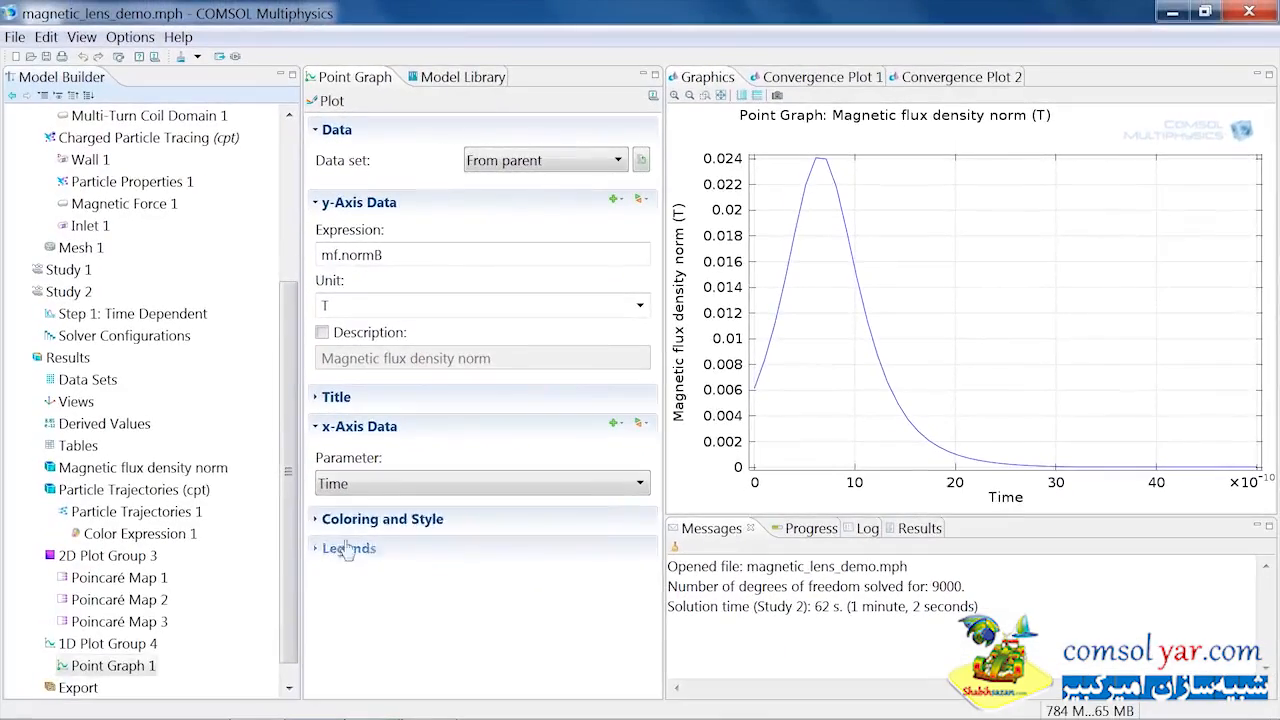
{"action": "left_click", "coordinate": [37, 489]}
{"action": "left_click", "coordinate": [37, 533]}
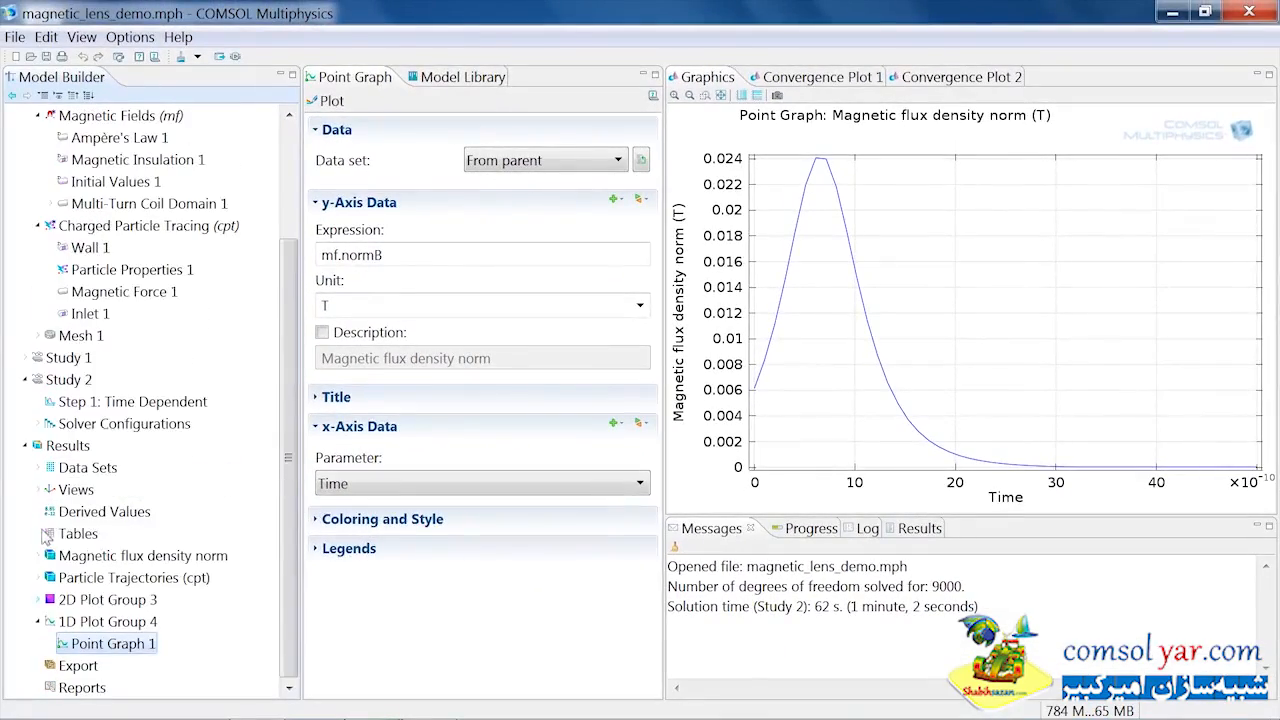